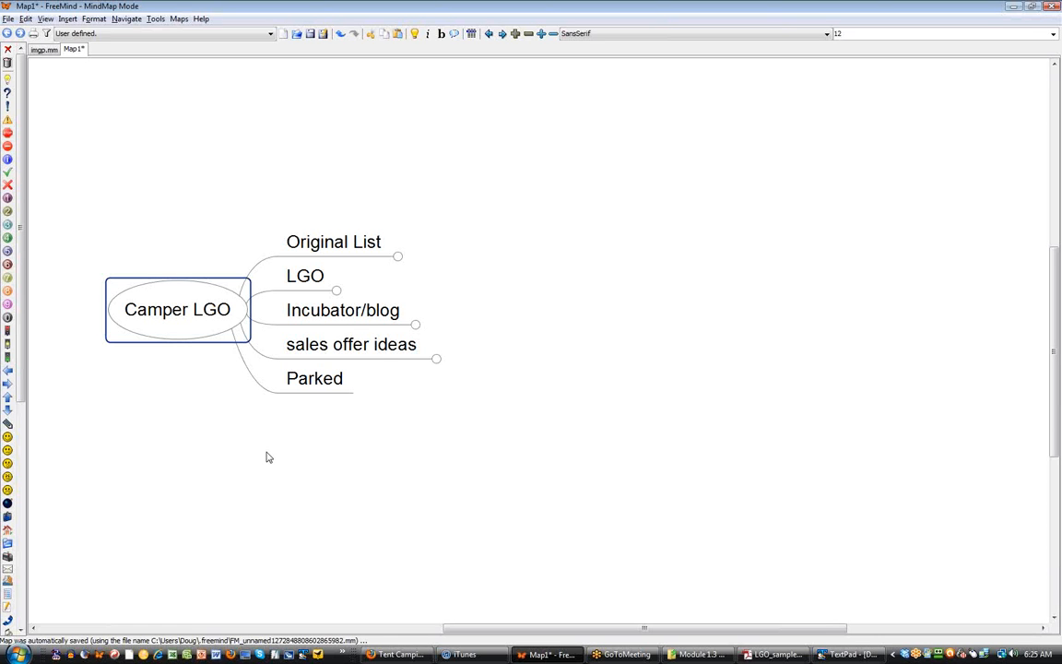
{"action": "left_click", "coordinate": [291, 309]}
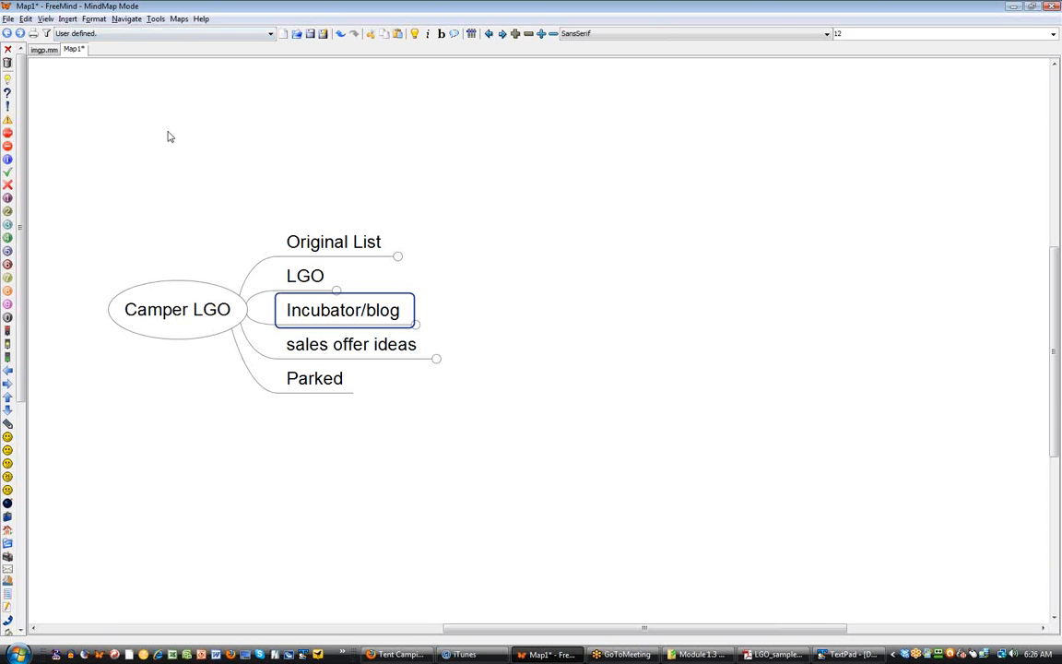
{"action": "left_click", "coordinate": [149, 316]}
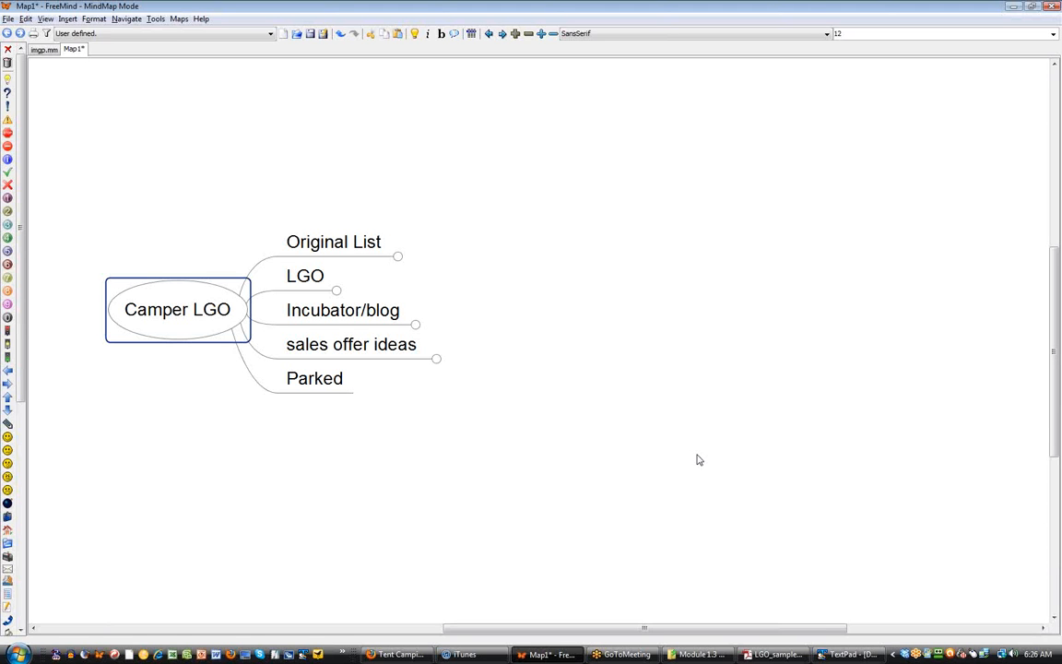
Unfold the Original List branch of the Camper LGO map and bring the start of its questions into view.
{"action": "left_click_drag", "start_coordinate": [546, 461], "coordinate": [543, 526]}
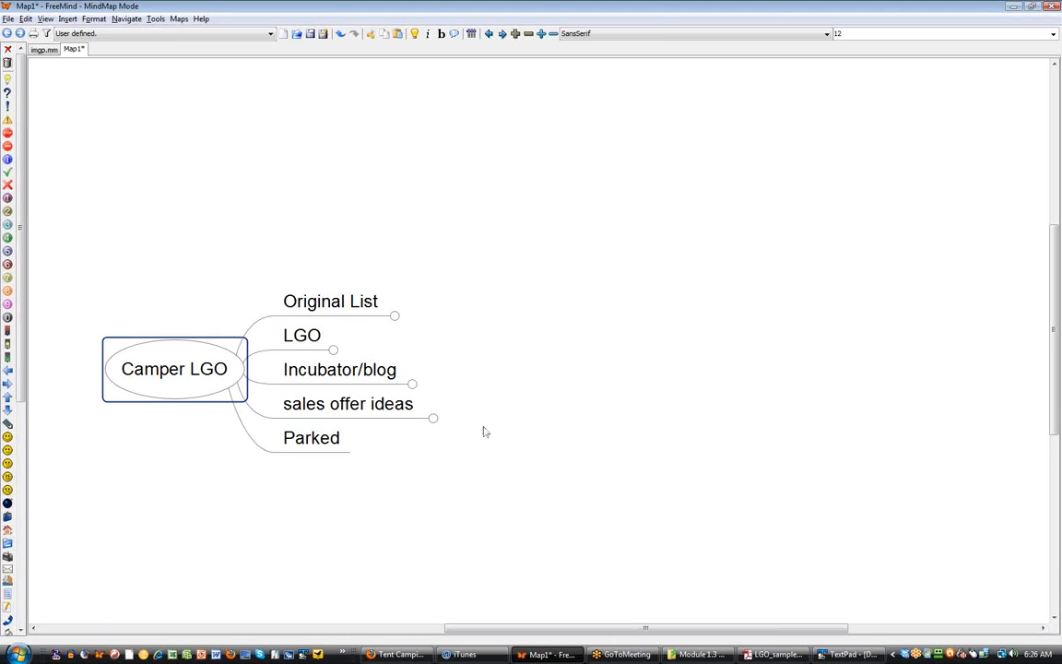
{"action": "left_click", "coordinate": [364, 303]}
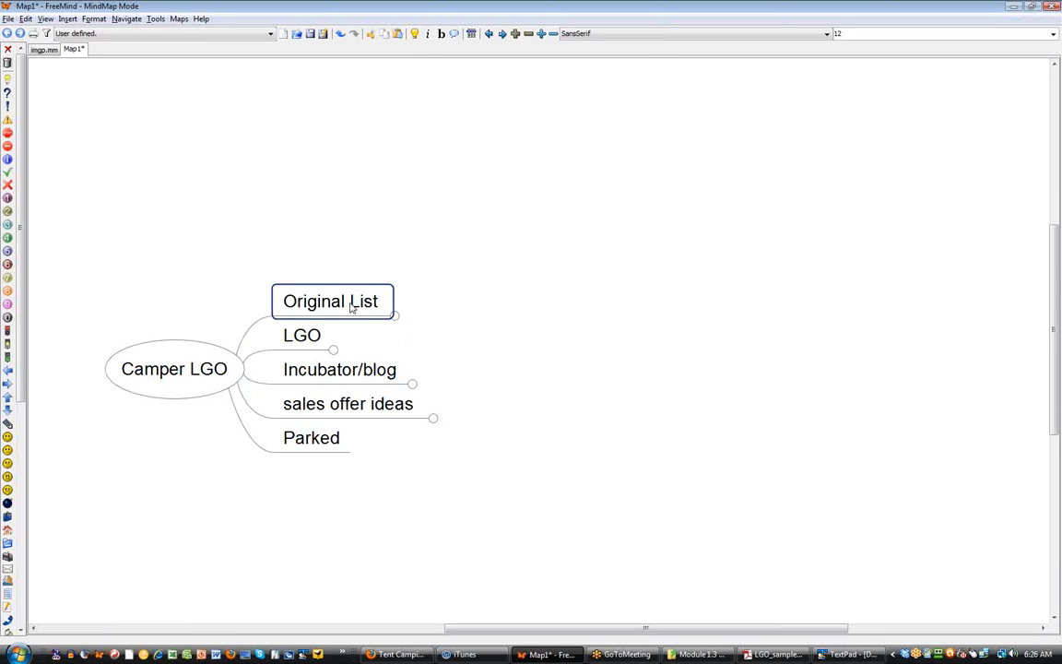
{"action": "left_click", "coordinate": [351, 306]}
{"action": "left_click_drag", "start_coordinate": [362, 360], "coordinate": [301, 470]}
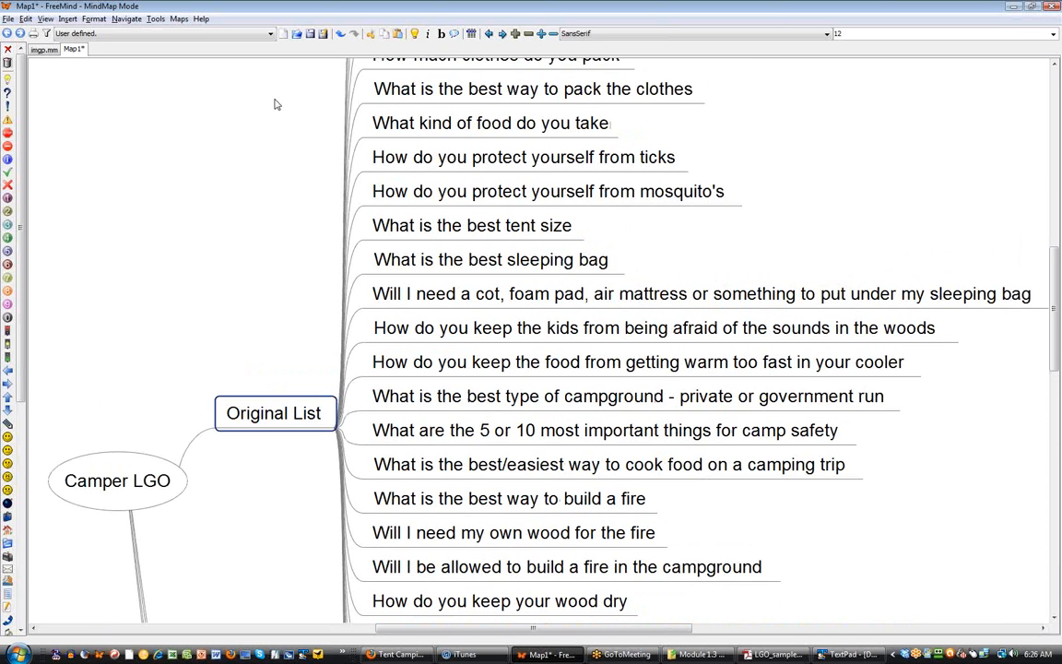
{"action": "left_click_drag", "start_coordinate": [274, 104], "coordinate": [281, 234]}
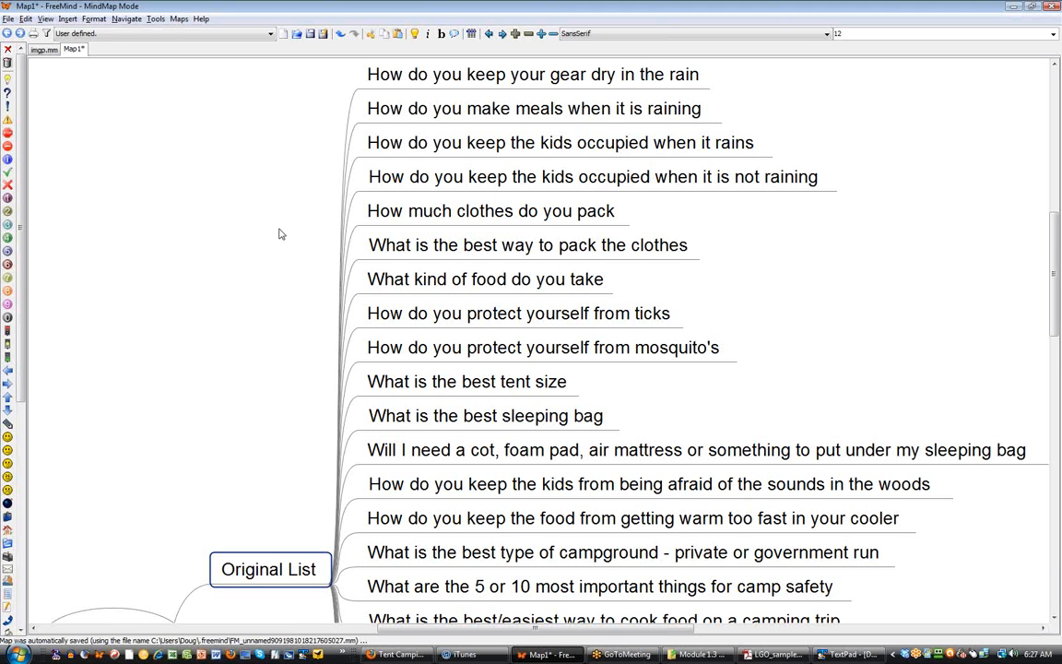
Read through all the camping questions under Original List, from staying dry in the rain to miscellaneous first-trip tips.
{"action": "scroll", "coordinate": [282, 234], "scroll_direction": "down", "scroll_amount": 2}
{"action": "scroll", "coordinate": [281, 234], "scroll_direction": "down", "scroll_amount": 2}
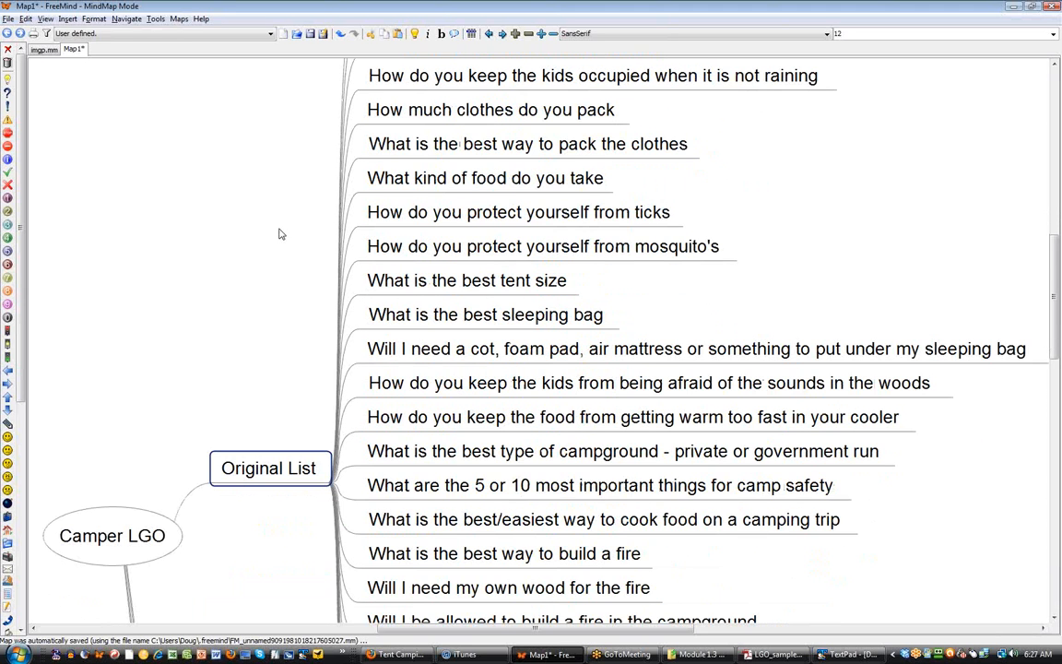
{"action": "scroll", "coordinate": [281, 234], "scroll_direction": "down", "scroll_amount": 2}
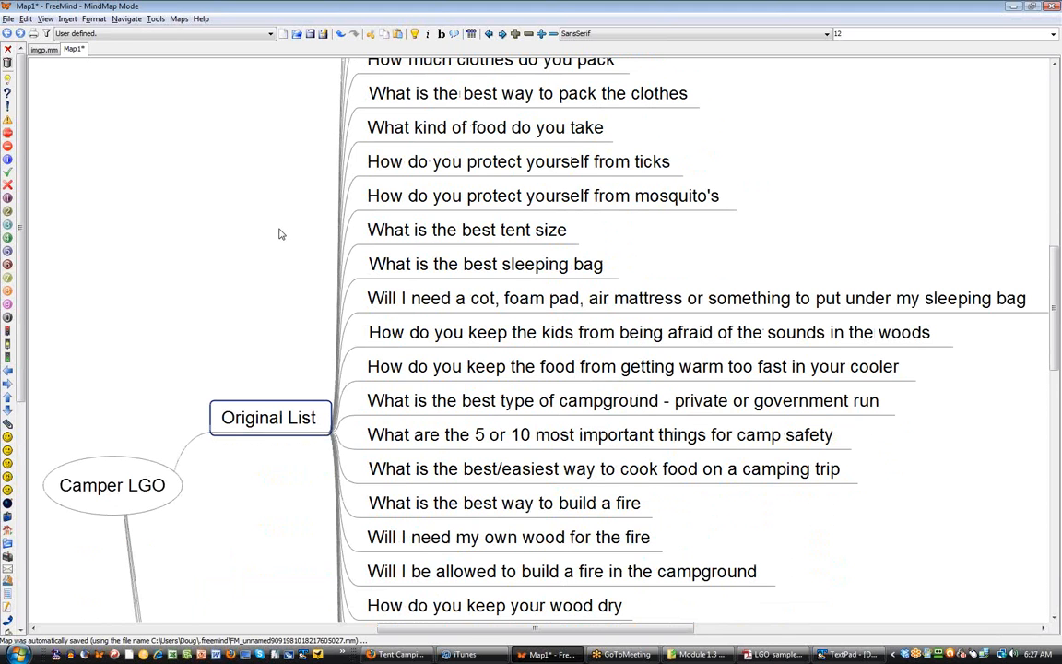
{"action": "scroll", "coordinate": [281, 234], "scroll_direction": "down", "scroll_amount": 2}
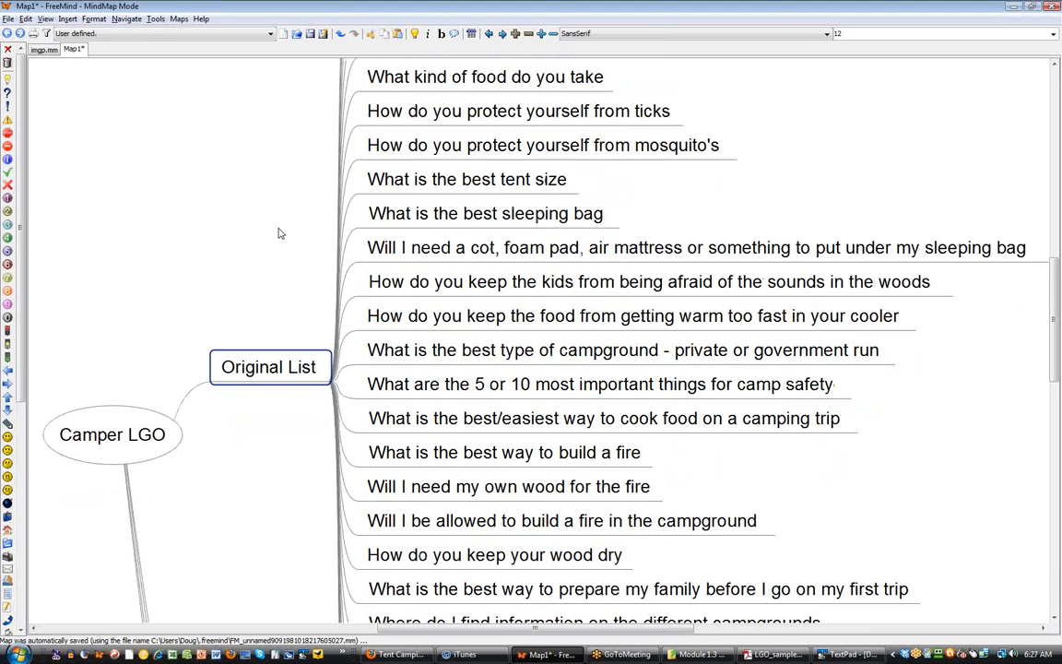
{"action": "scroll", "coordinate": [281, 234], "scroll_direction": "down", "scroll_amount": 2}
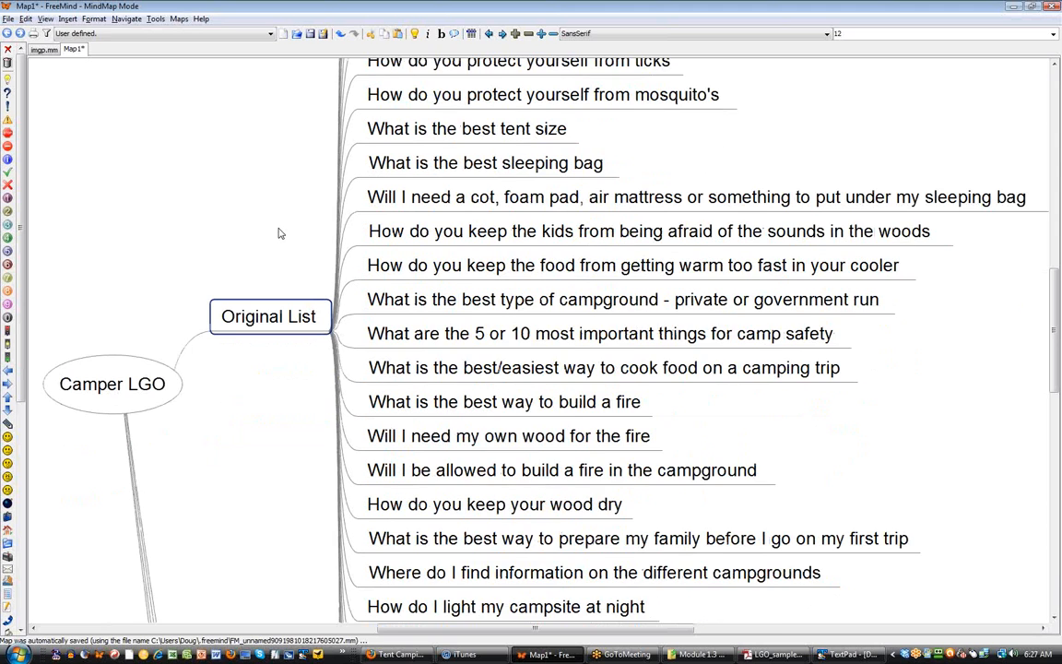
{"action": "scroll", "coordinate": [281, 235], "scroll_direction": "down", "scroll_amount": 2}
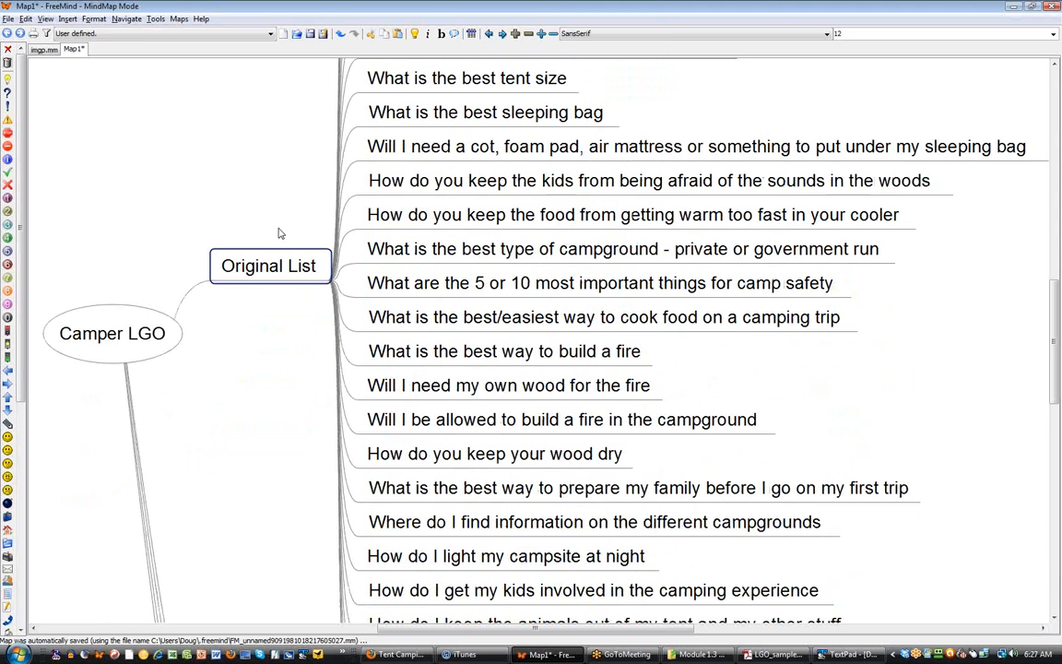
{"action": "scroll", "coordinate": [281, 234], "scroll_direction": "down", "scroll_amount": 2}
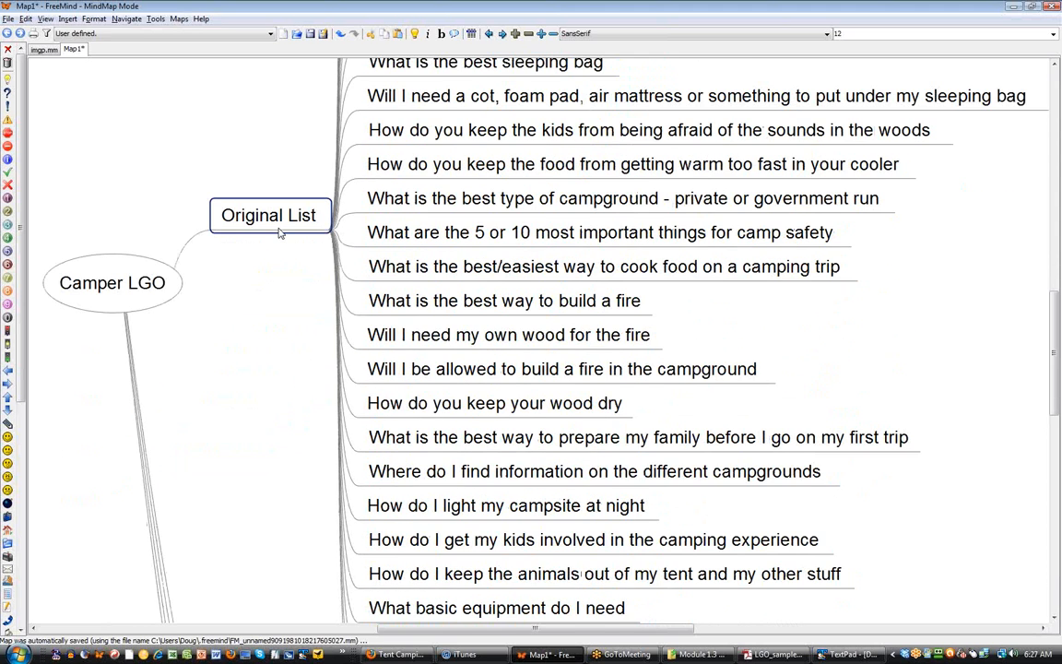
{"action": "scroll", "coordinate": [281, 234], "scroll_direction": "down", "scroll_amount": 2}
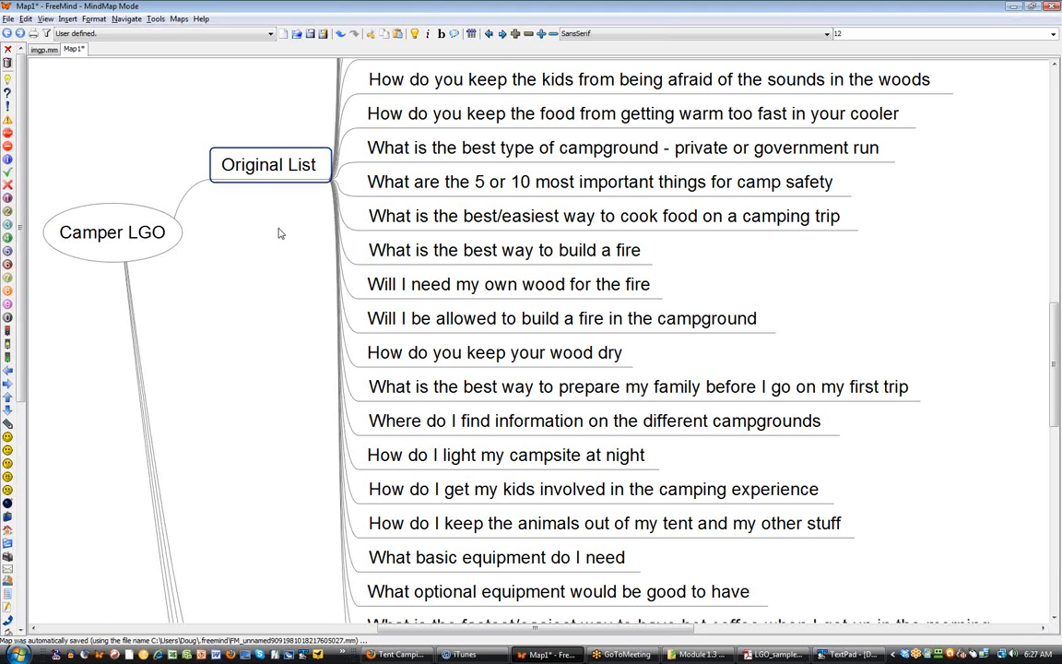
{"action": "scroll", "coordinate": [282, 234], "scroll_direction": "down", "scroll_amount": 2}
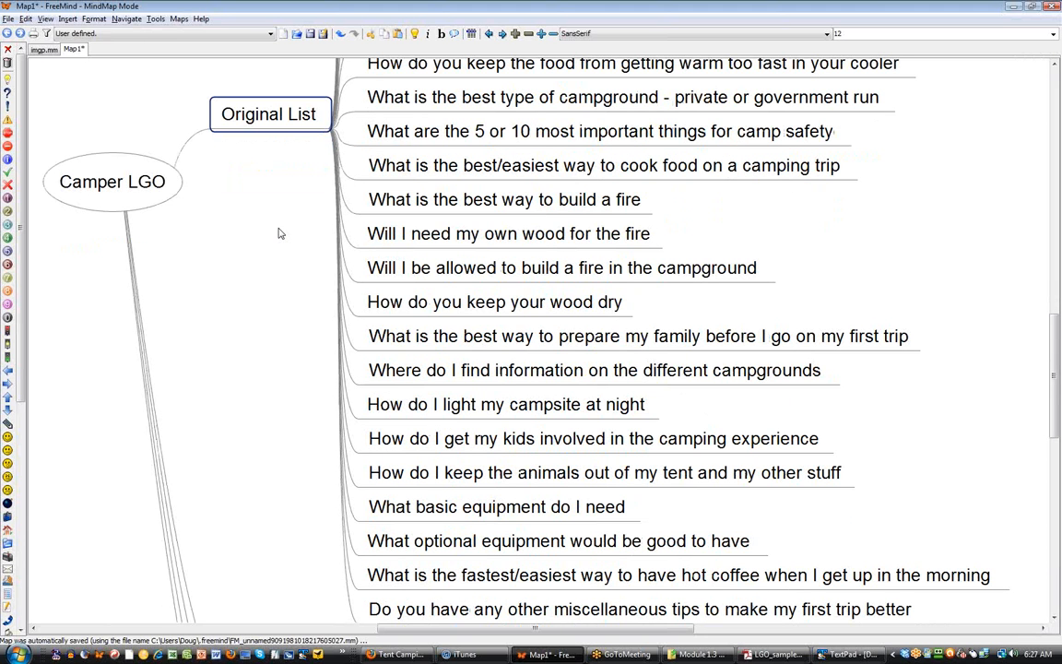
{"action": "scroll", "coordinate": [281, 234], "scroll_direction": "down", "scroll_amount": 2}
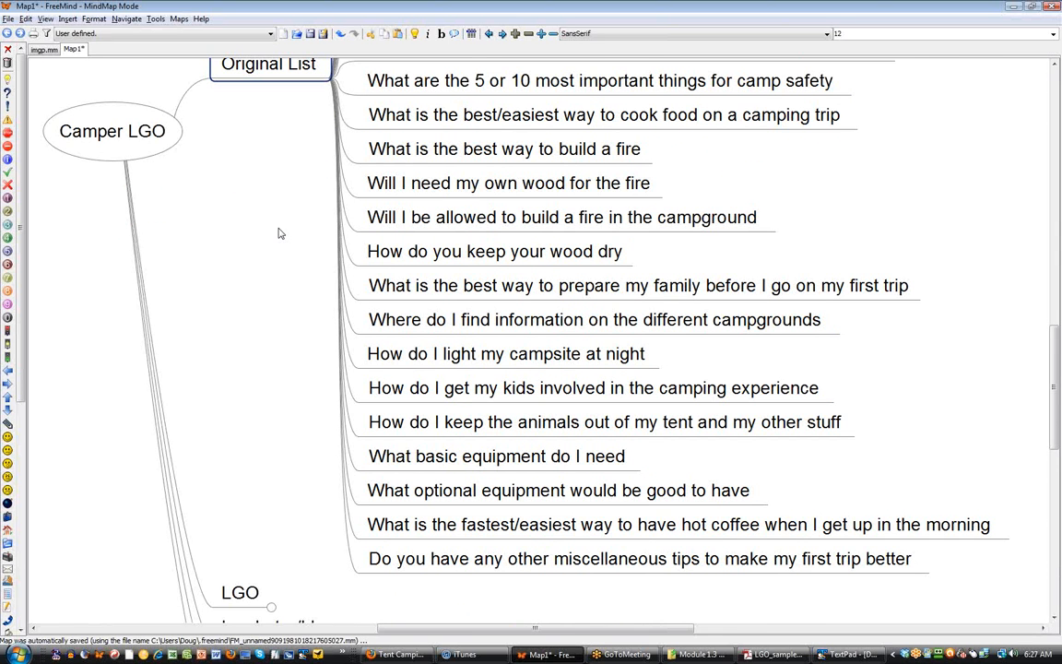
{"action": "scroll", "coordinate": [280, 233], "scroll_direction": "up", "scroll_amount": 4}
{"action": "scroll", "coordinate": [281, 232], "scroll_direction": "up", "scroll_amount": 2}
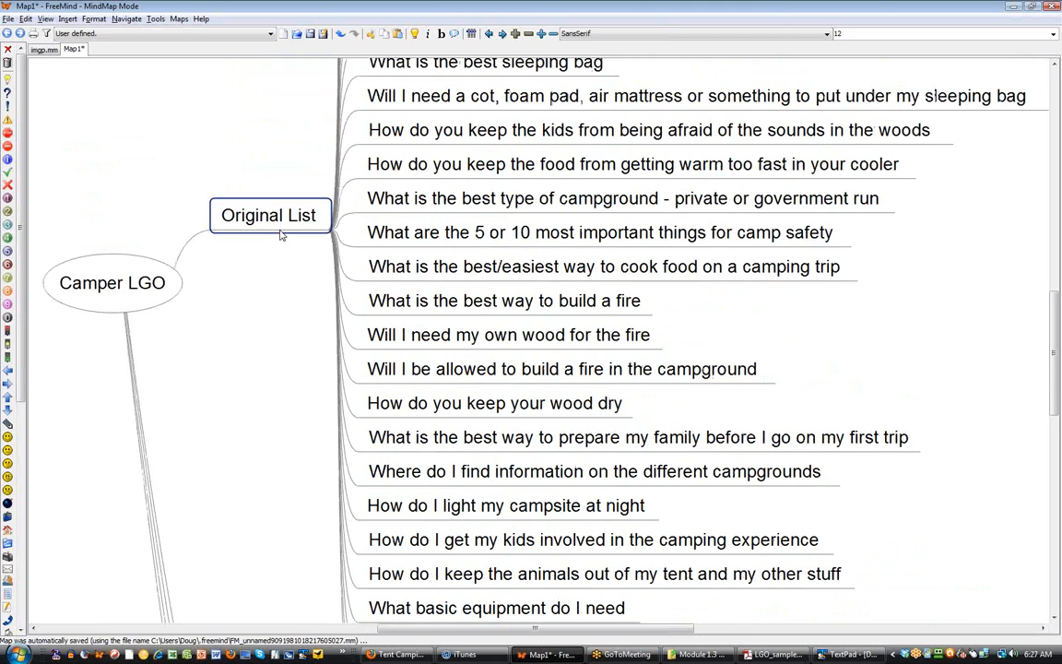
{"action": "scroll", "coordinate": [274, 286], "scroll_direction": "up", "scroll_amount": 2}
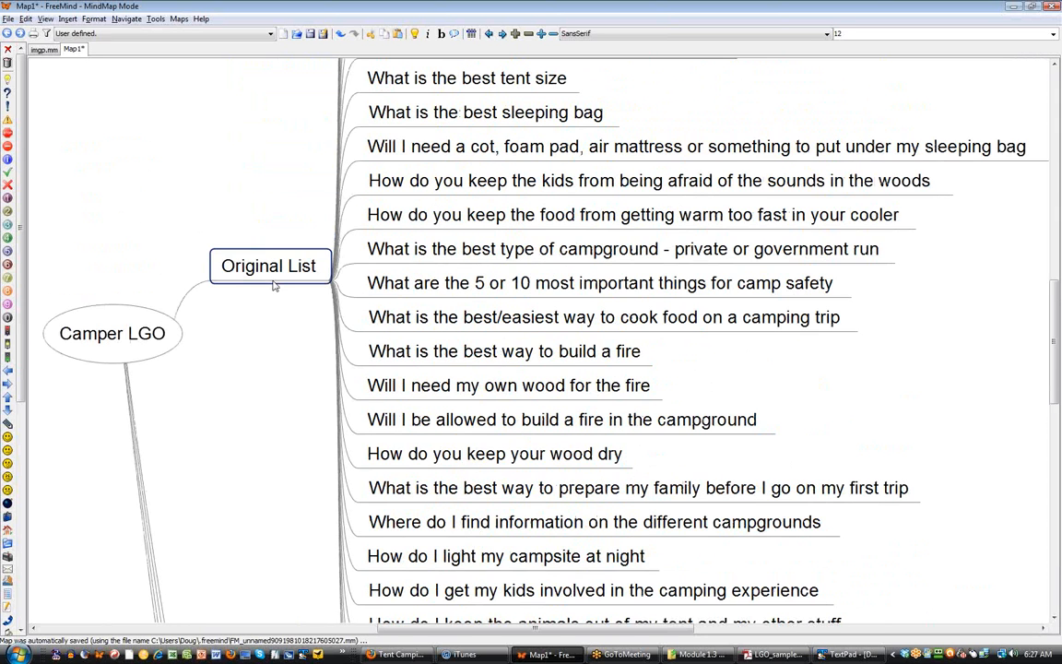
{"action": "scroll", "coordinate": [274, 286], "scroll_direction": "up", "scroll_amount": 10}
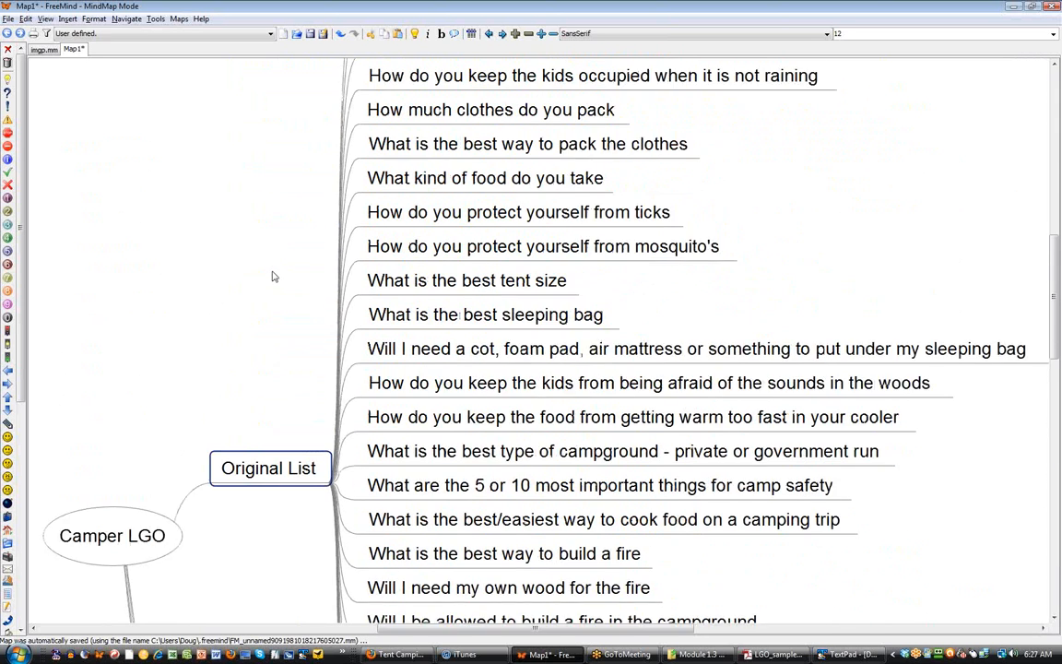
{"action": "scroll", "coordinate": [273, 277], "scroll_direction": "up", "scroll_amount": 2}
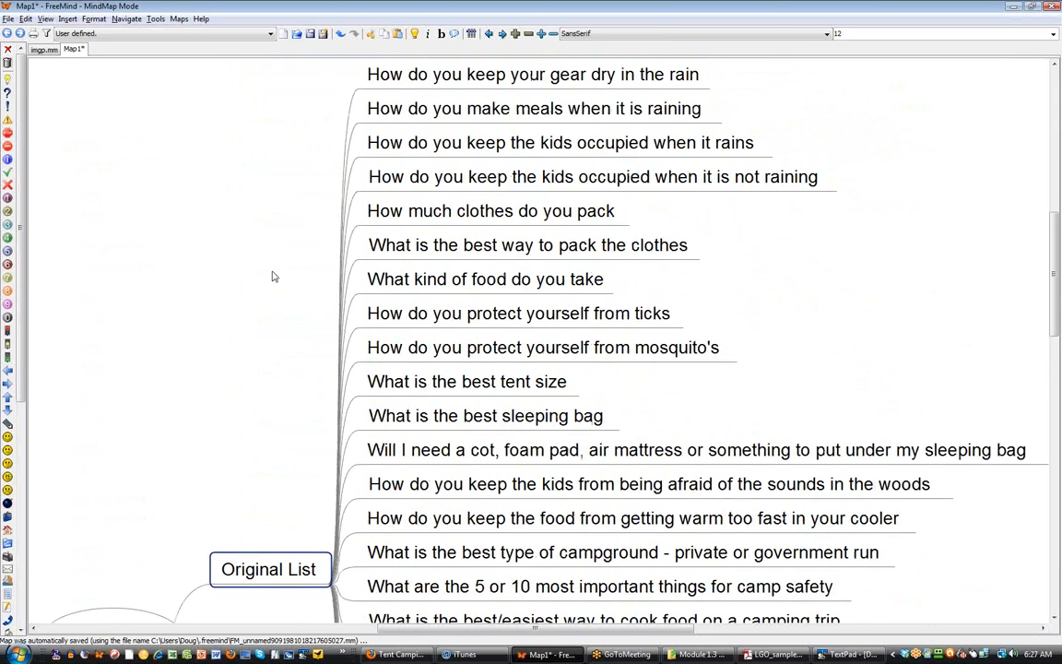
{"action": "scroll", "coordinate": [273, 276], "scroll_direction": "down", "scroll_amount": 2}
{"action": "scroll", "coordinate": [273, 277], "scroll_direction": "down", "scroll_amount": 2}
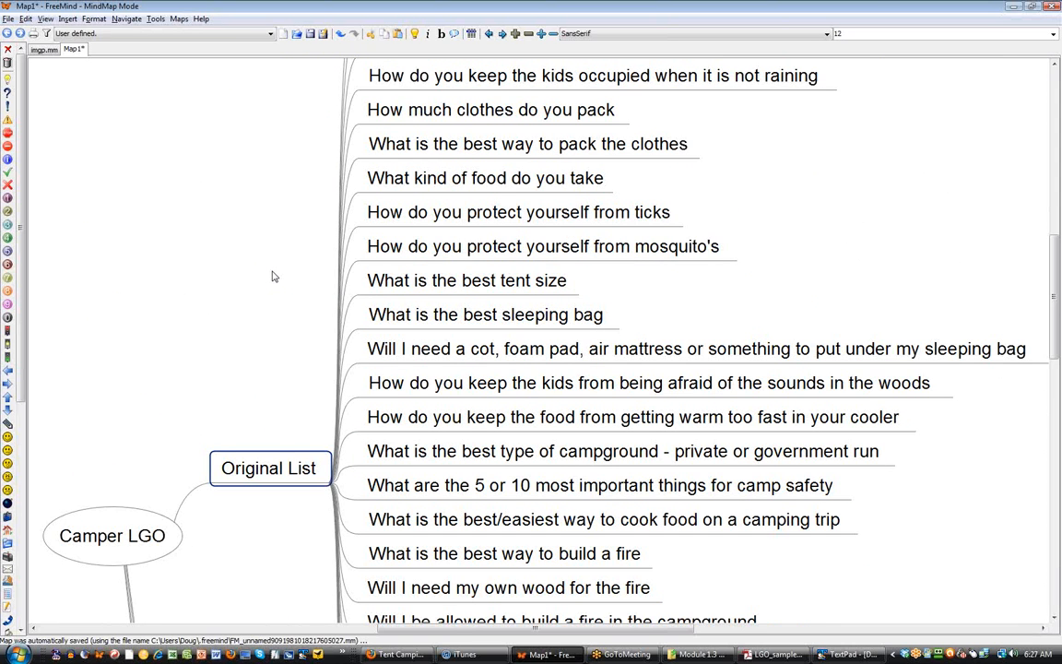
{"action": "scroll", "coordinate": [272, 277], "scroll_direction": "down", "scroll_amount": 2}
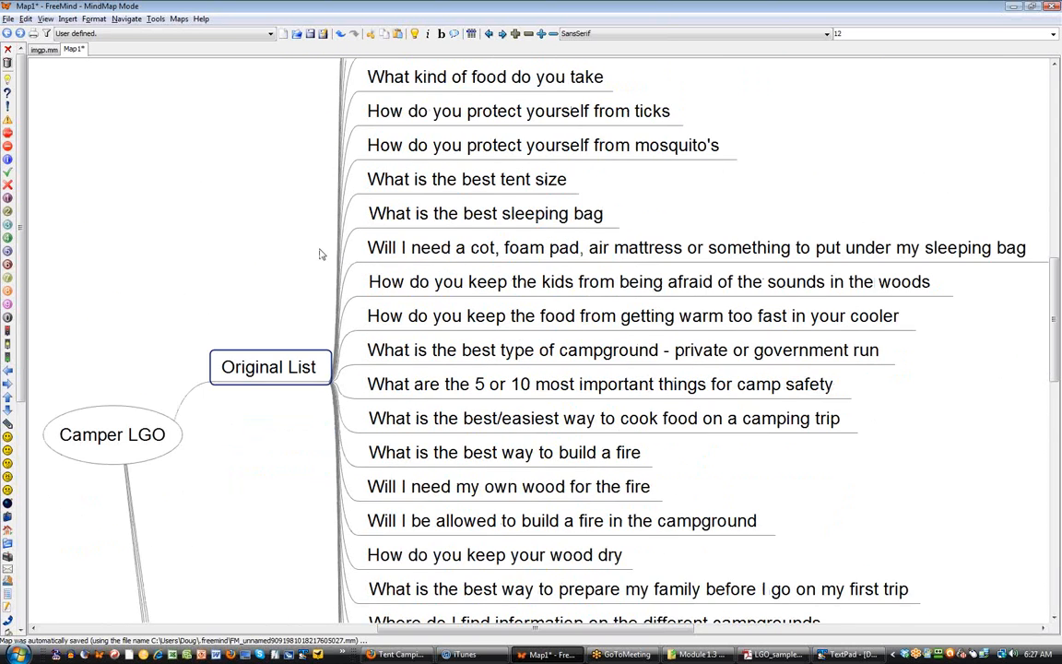
{"action": "scroll", "coordinate": [320, 254], "scroll_direction": "down", "scroll_amount": 3}
{"action": "scroll", "coordinate": [320, 254], "scroll_direction": "down", "scroll_amount": 2}
{"action": "left_click", "coordinate": [522, 328]}
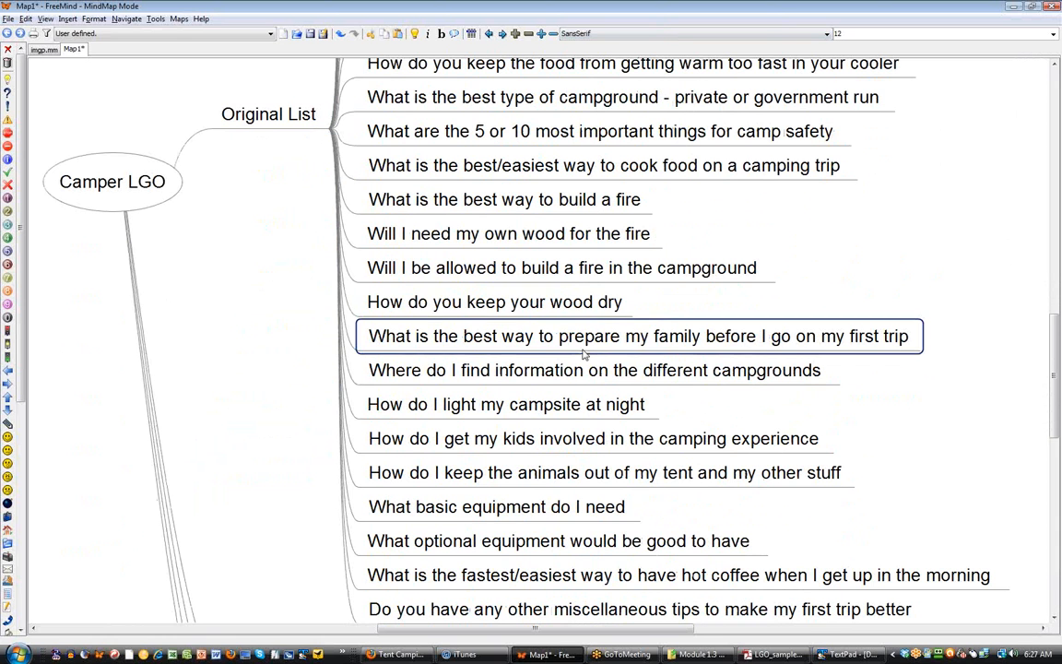
{"action": "scroll", "coordinate": [315, 283], "scroll_direction": "down", "scroll_amount": 1}
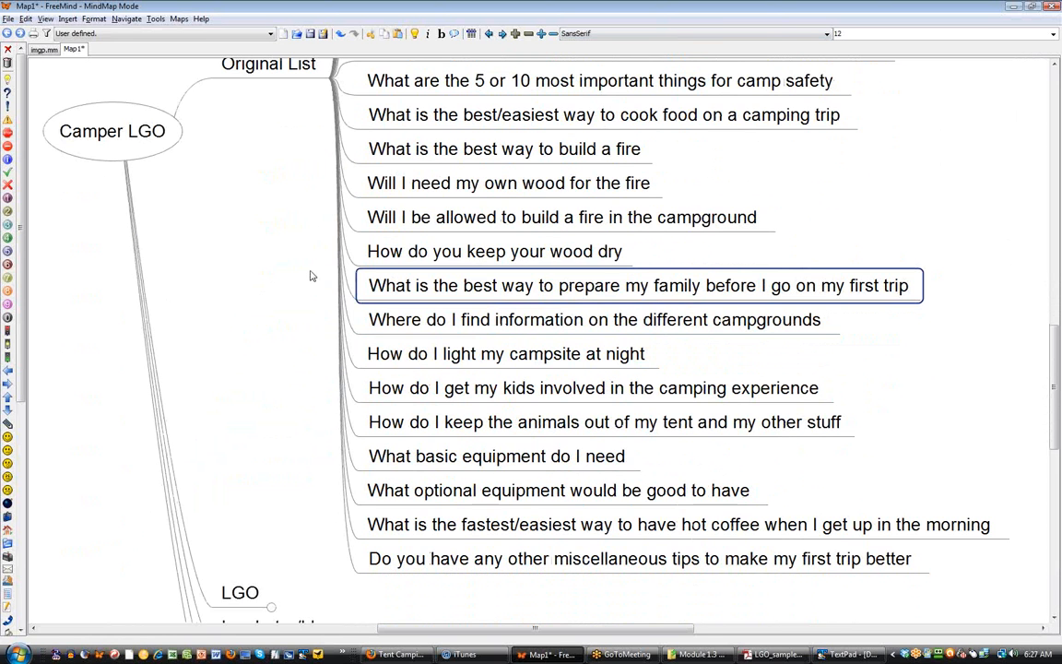
{"action": "scroll", "coordinate": [316, 311], "scroll_direction": "up", "scroll_amount": 2}
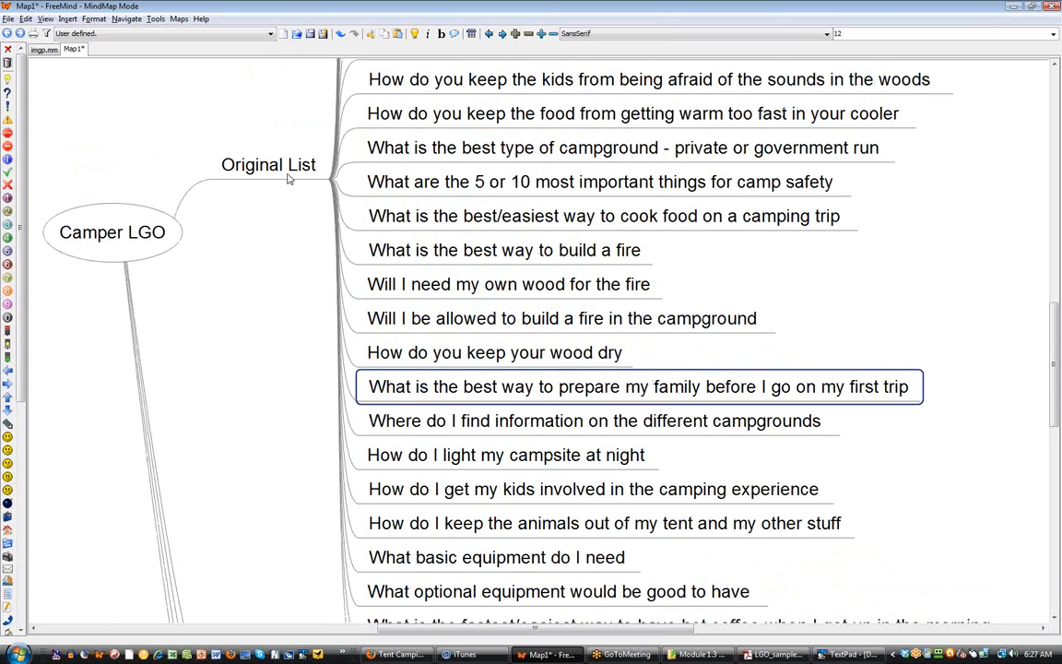
Fold the Original List branch and unfold the LGO branch to show its topics.
{"action": "left_click", "coordinate": [287, 171]}
{"action": "left_click", "coordinate": [287, 172]}
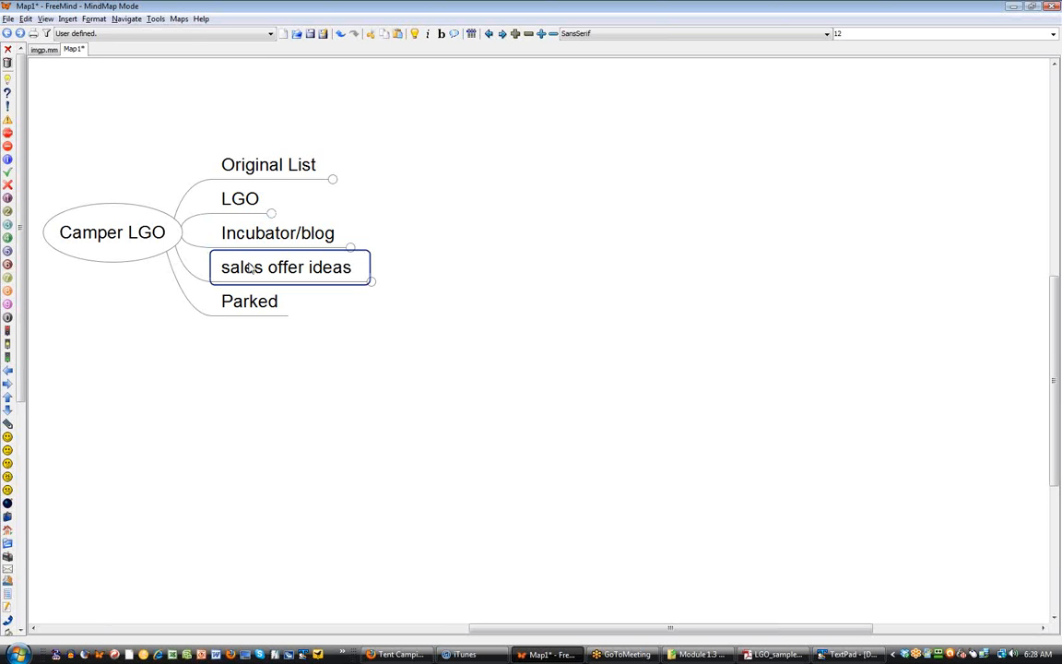
{"action": "left_click", "coordinate": [247, 204]}
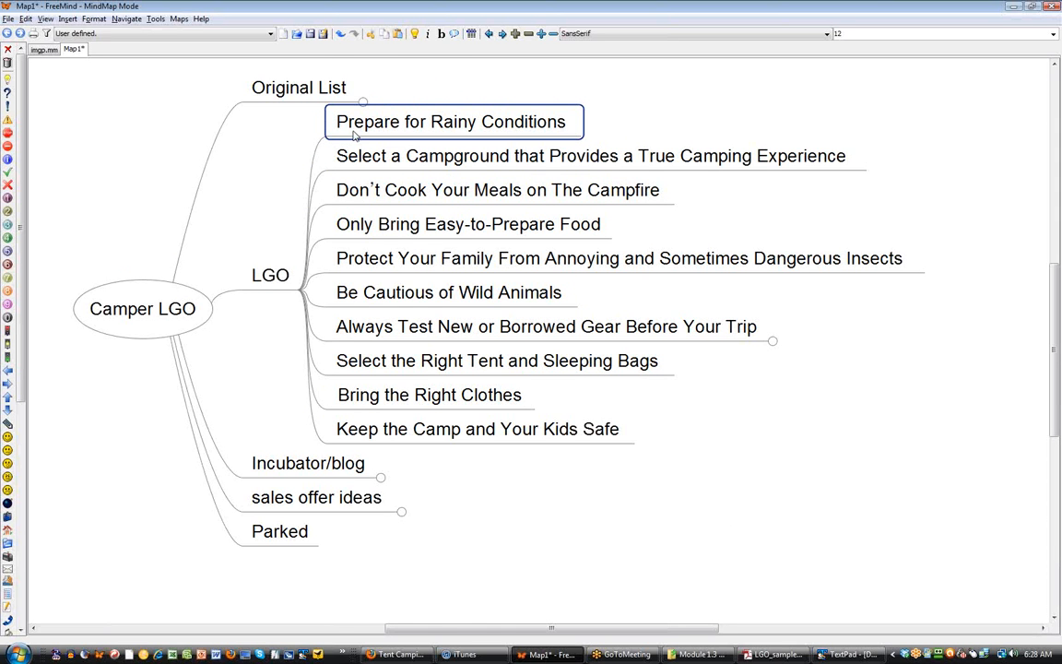
Unfold Original List again, review its questions from the first one onward, and fold the branch.
{"action": "left_click", "coordinate": [292, 99]}
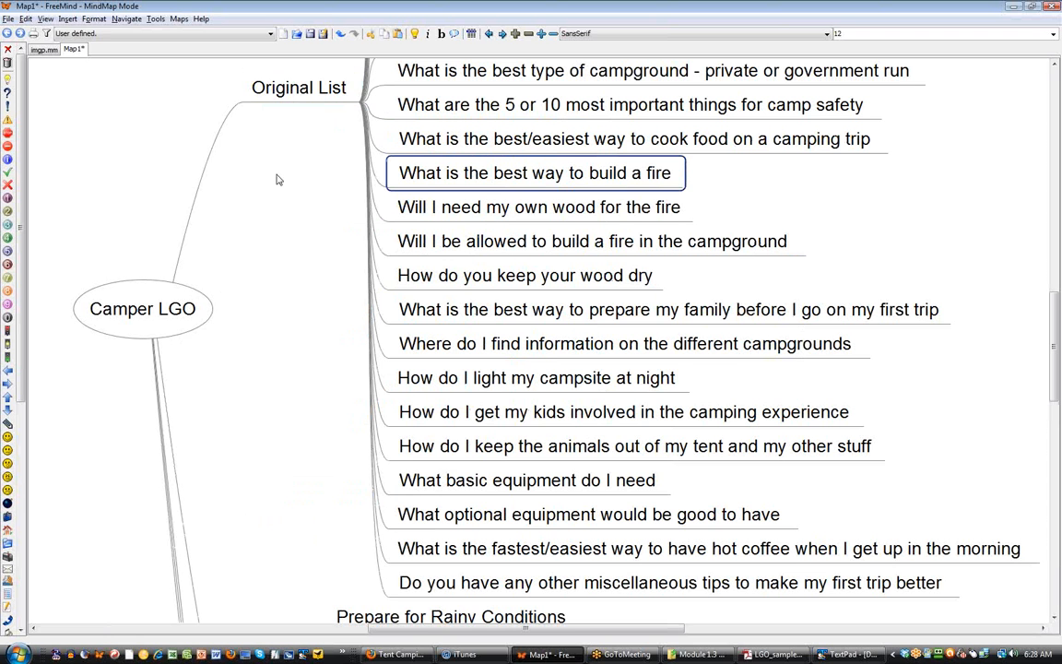
{"action": "scroll", "coordinate": [284, 241], "scroll_direction": "up", "scroll_amount": 5}
{"action": "left_click_drag", "start_coordinate": [310, 183], "coordinate": [303, 353]}
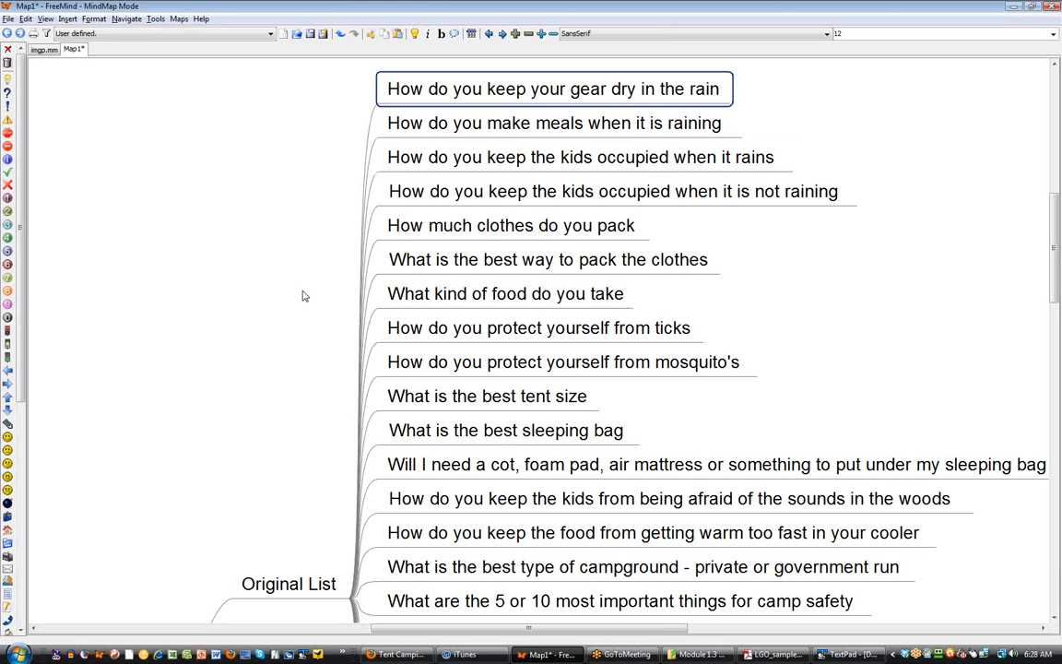
{"action": "scroll", "coordinate": [293, 254], "scroll_direction": "down", "scroll_amount": 1}
{"action": "left_click_drag", "start_coordinate": [294, 254], "coordinate": [296, 288]}
{"action": "scroll", "coordinate": [304, 295], "scroll_direction": "down", "scroll_amount": 1}
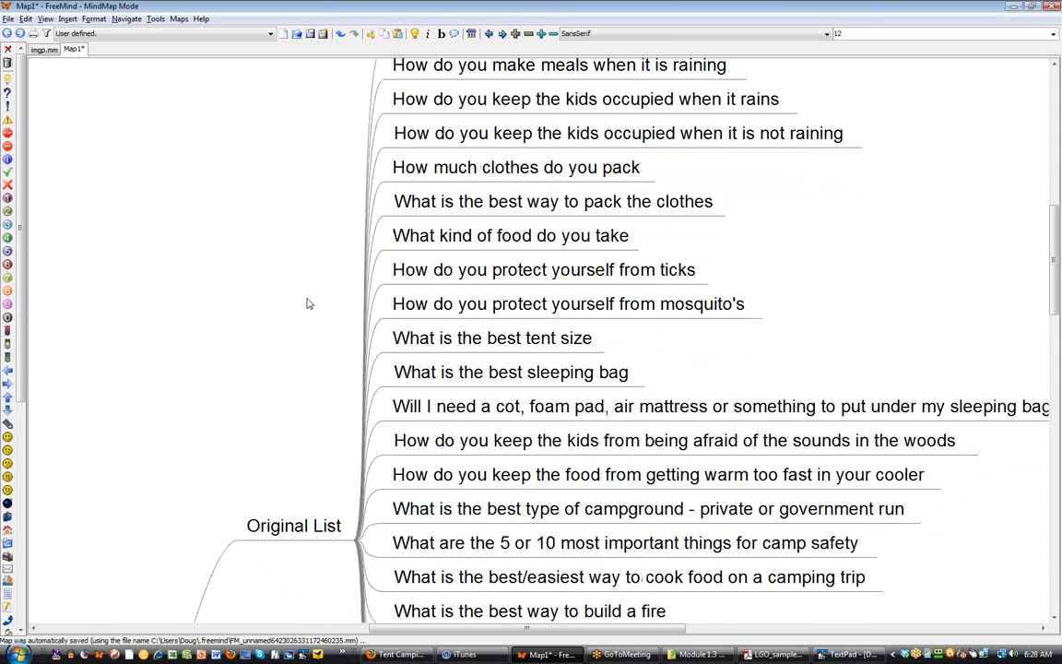
{"action": "scroll", "coordinate": [303, 287], "scroll_direction": "down", "scroll_amount": 3}
{"action": "left_click", "coordinate": [305, 412]}
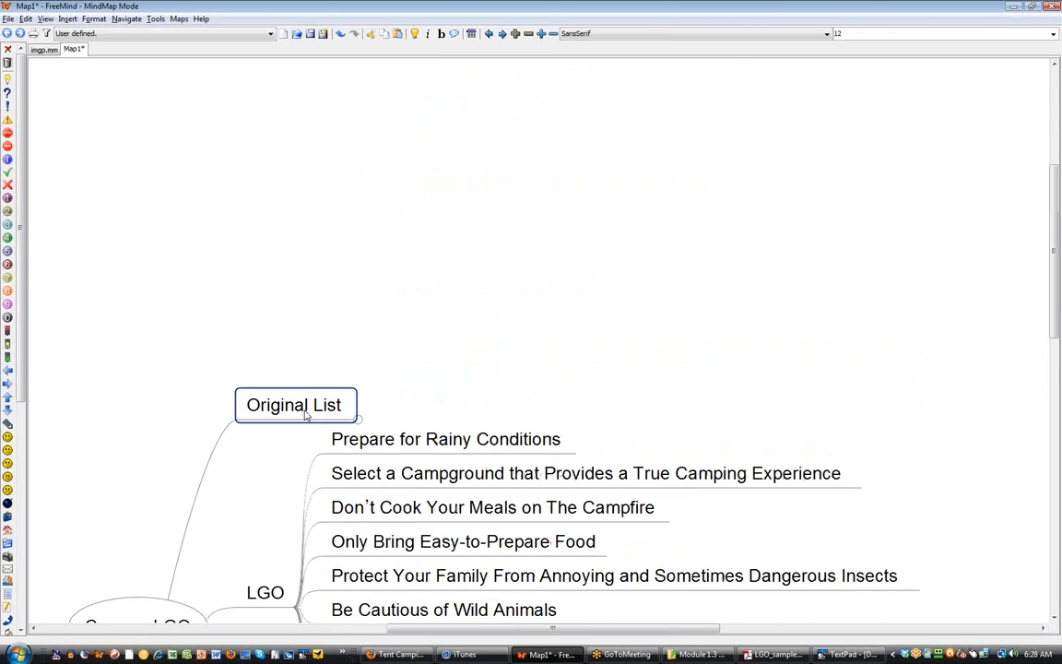
Examine the topics under the LGO branch, from Prepare for Rainy Conditions to Keep the Camp and Your Kids Safe.
{"action": "left_click_drag", "start_coordinate": [292, 459], "coordinate": [296, 173]}
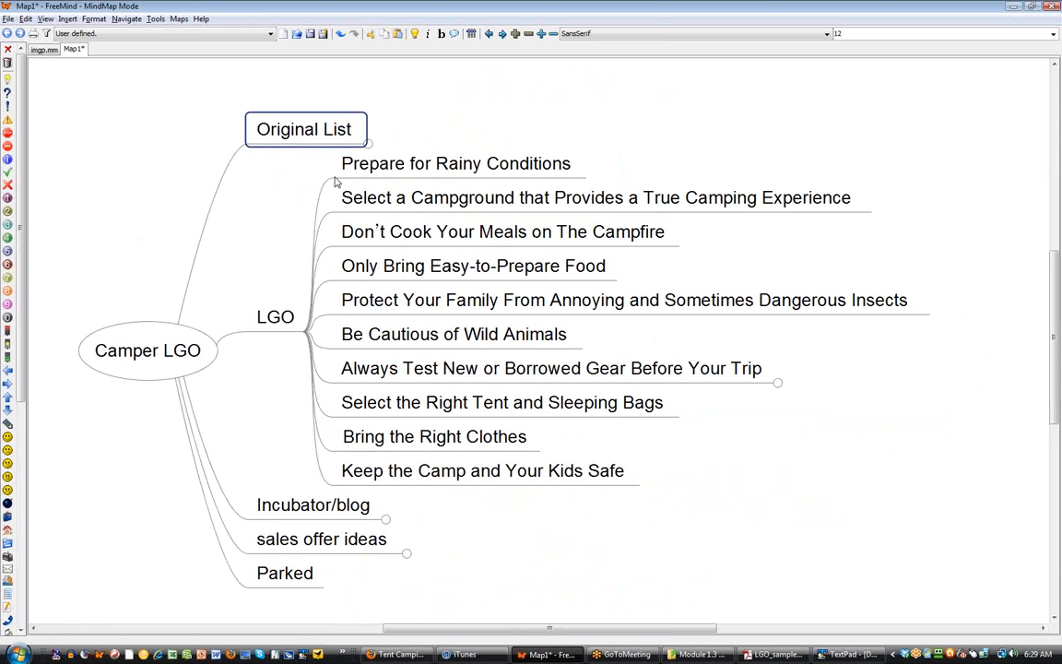
{"action": "left_click", "coordinate": [342, 179]}
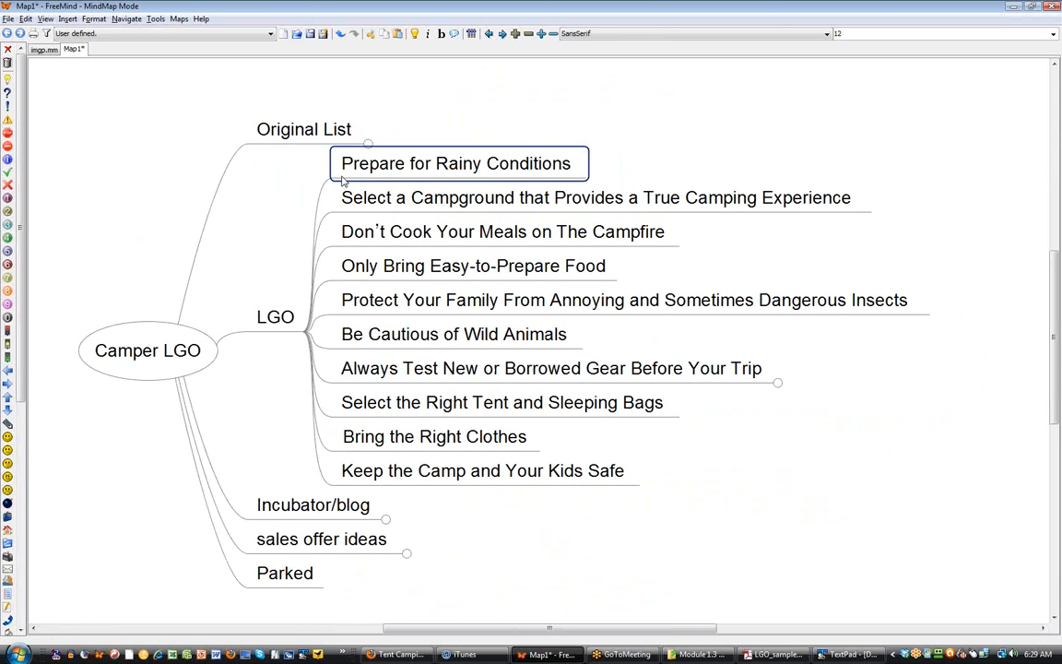
{"action": "left_click", "coordinate": [356, 198]}
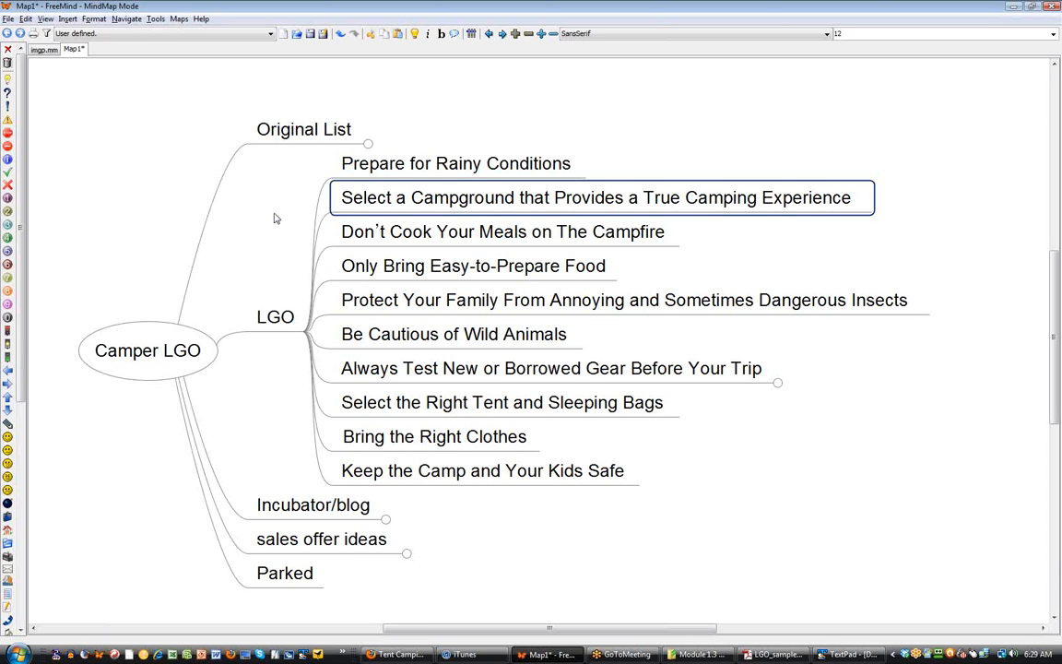
{"action": "left_click_drag", "start_coordinate": [274, 218], "coordinate": [277, 199]}
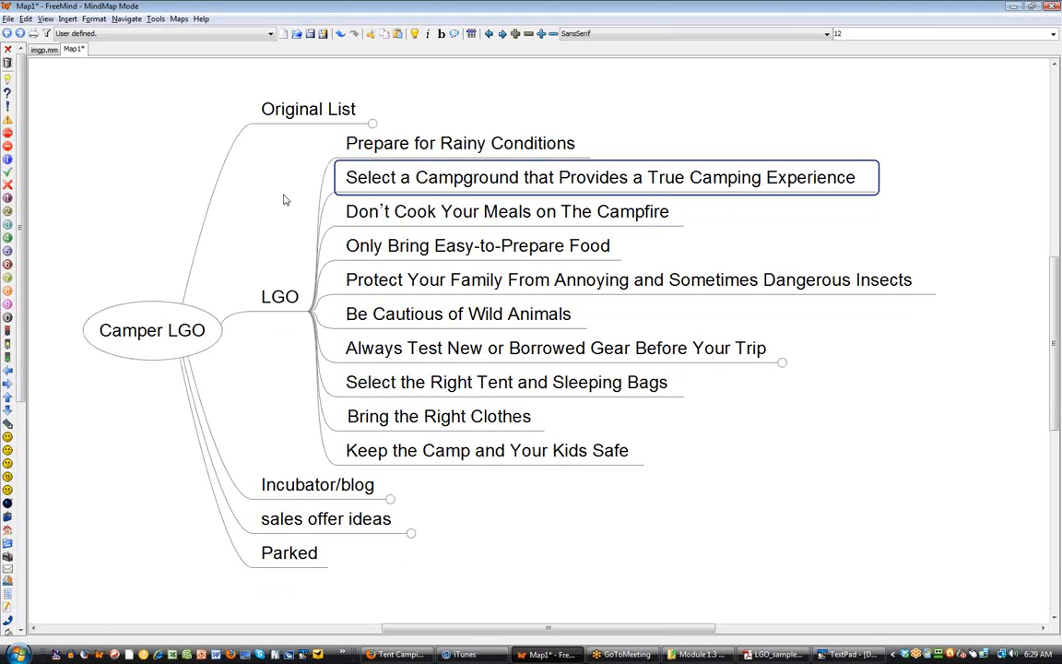
{"action": "left_click", "coordinate": [408, 143]}
{"action": "left_click", "coordinate": [398, 444]}
{"action": "left_click", "coordinate": [284, 301]}
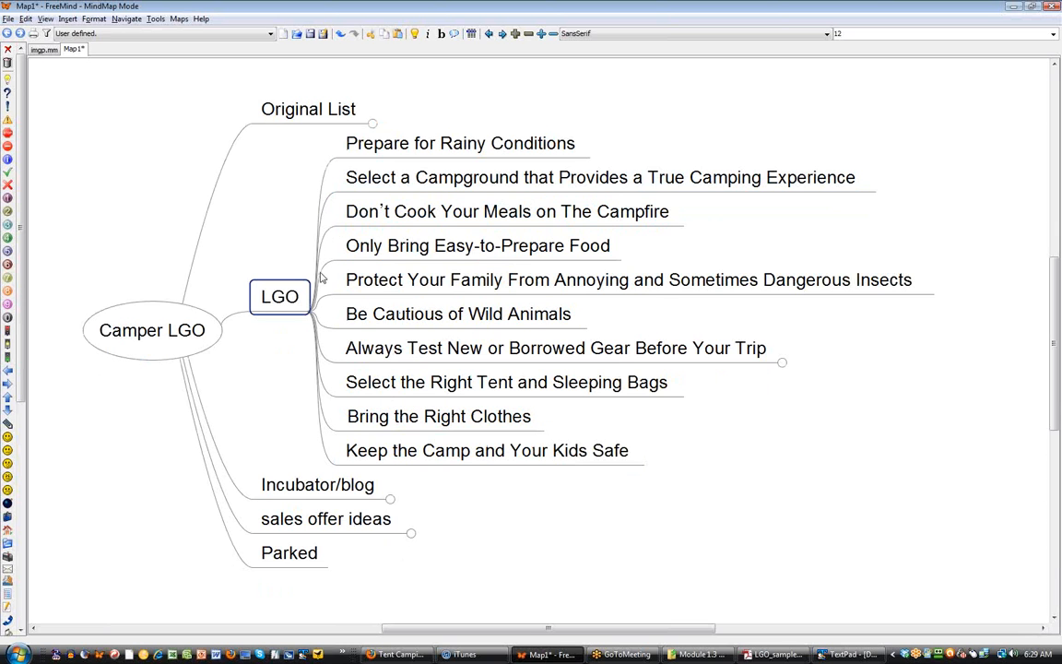
Fold the LGO branch and unfold the Incubator/blog branch to show its ideas from the first one.
{"action": "left_click", "coordinate": [291, 296]}
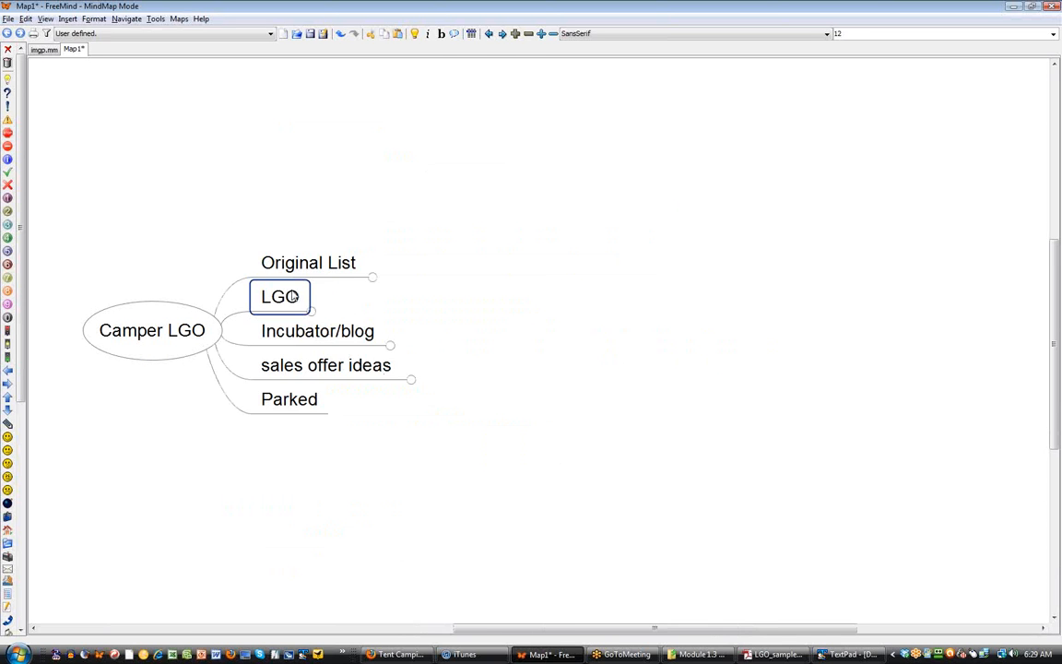
{"action": "left_click", "coordinate": [313, 337]}
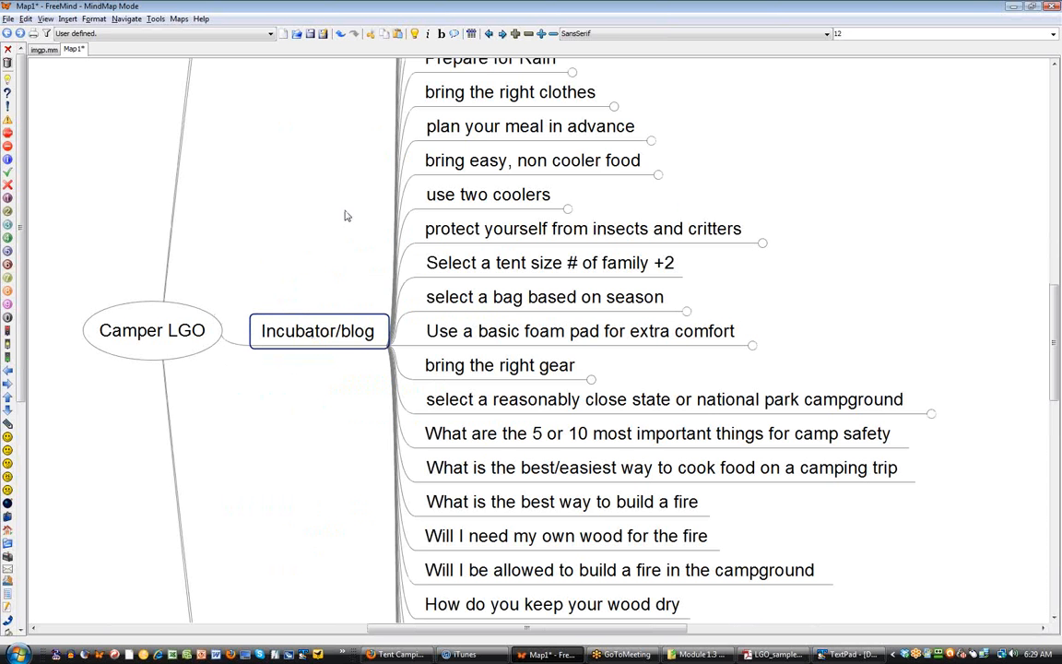
{"action": "scroll", "coordinate": [341, 209], "scroll_direction": "up", "scroll_amount": 3}
{"action": "left_click_drag", "start_coordinate": [337, 189], "coordinate": [334, 319]}
{"action": "left_click_drag", "start_coordinate": [329, 228], "coordinate": [324, 325]}
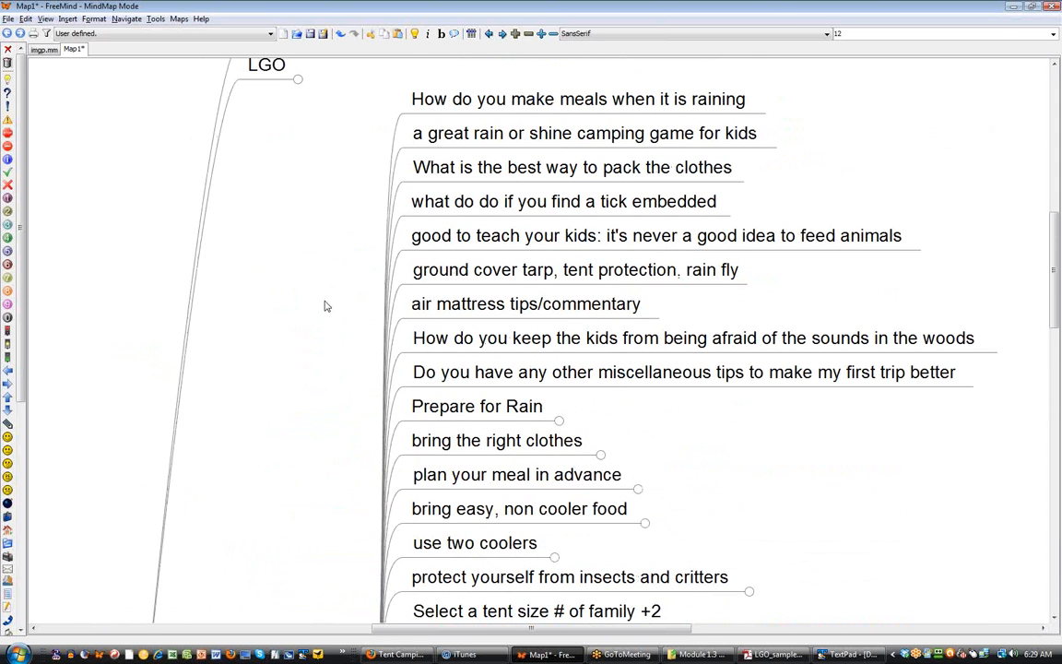
Review the Incubator/blog ideas from making meals when it is raining through using two coolers.
{"action": "left_click", "coordinate": [448, 99]}
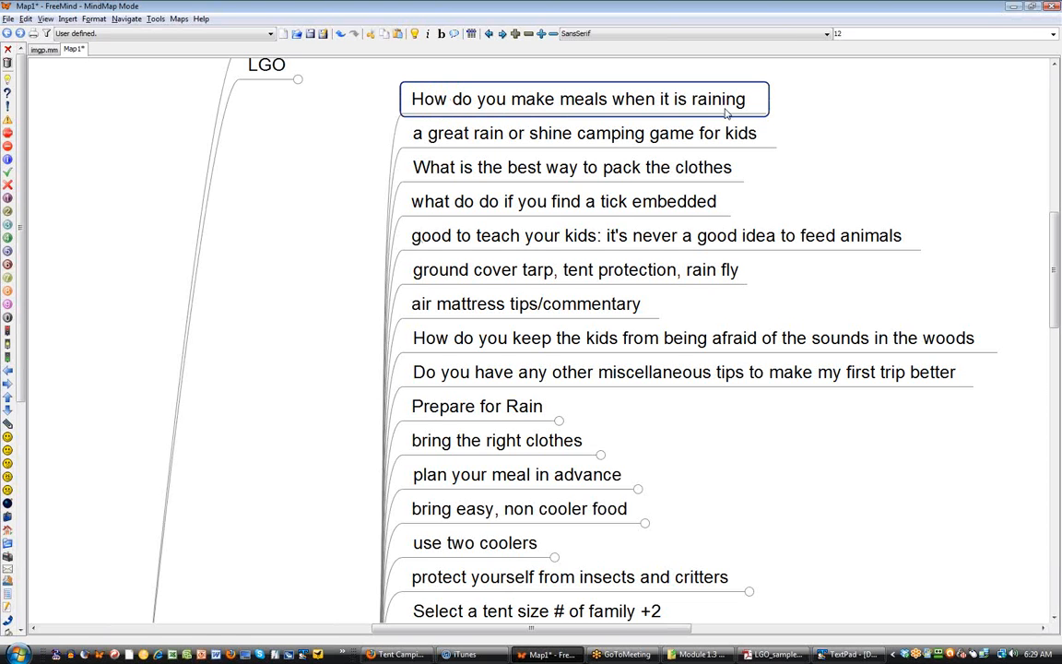
{"action": "left_click", "coordinate": [406, 136]}
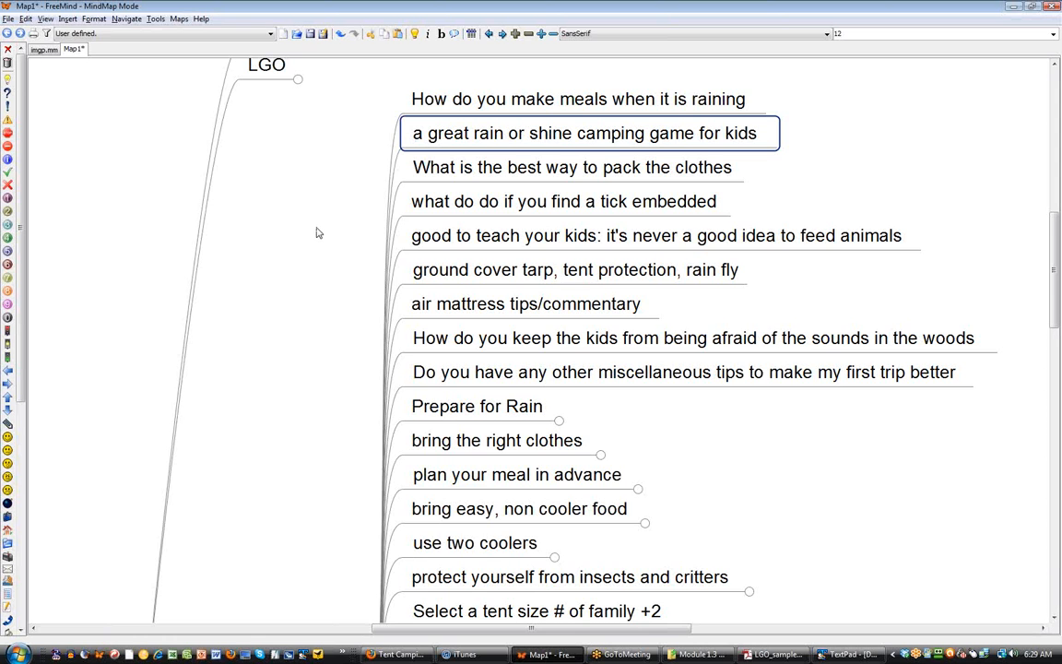
{"action": "left_click_drag", "start_coordinate": [315, 229], "coordinate": [316, 195]}
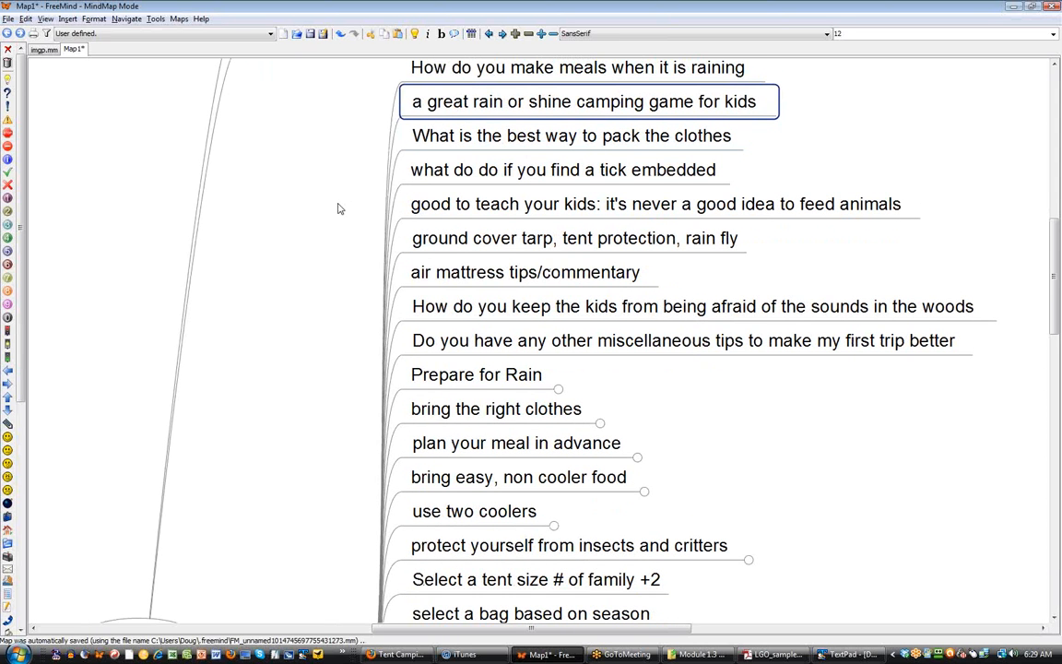
{"action": "left_click_drag", "start_coordinate": [320, 225], "coordinate": [320, 175]}
{"action": "left_click", "coordinate": [397, 288]}
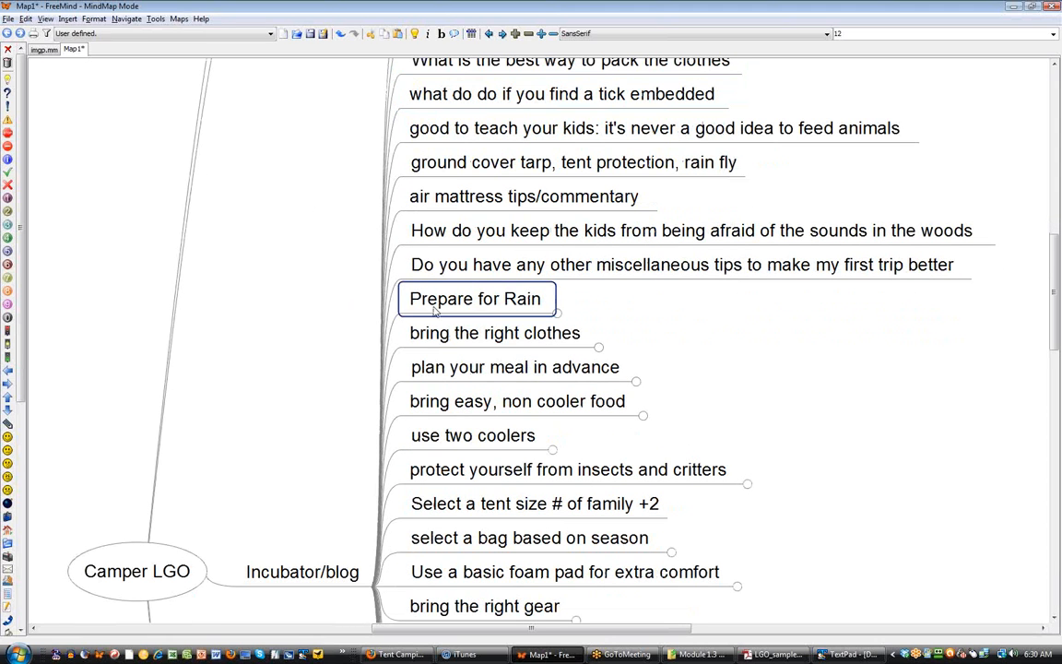
{"action": "key", "text": "Down"}
{"action": "key", "text": "Down"}
{"action": "key", "text": "Down"}
{"action": "key", "text": "Down"}
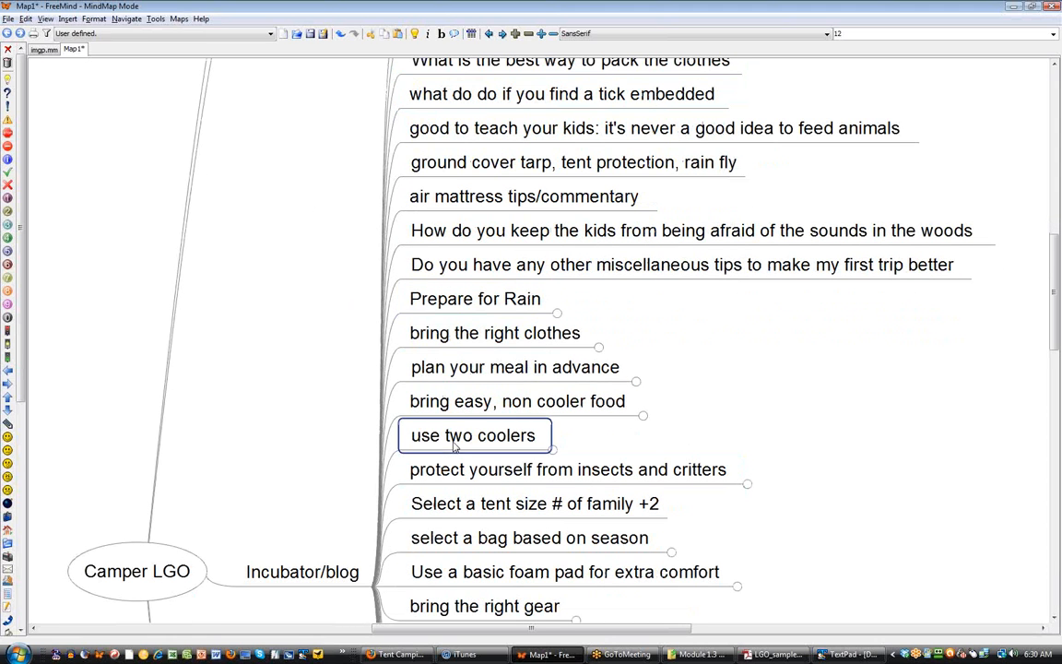
Unfold the Prepare for Rain idea, review its subtopics starting with personal rain gear, and fold it again.
{"action": "left_click", "coordinate": [456, 311]}
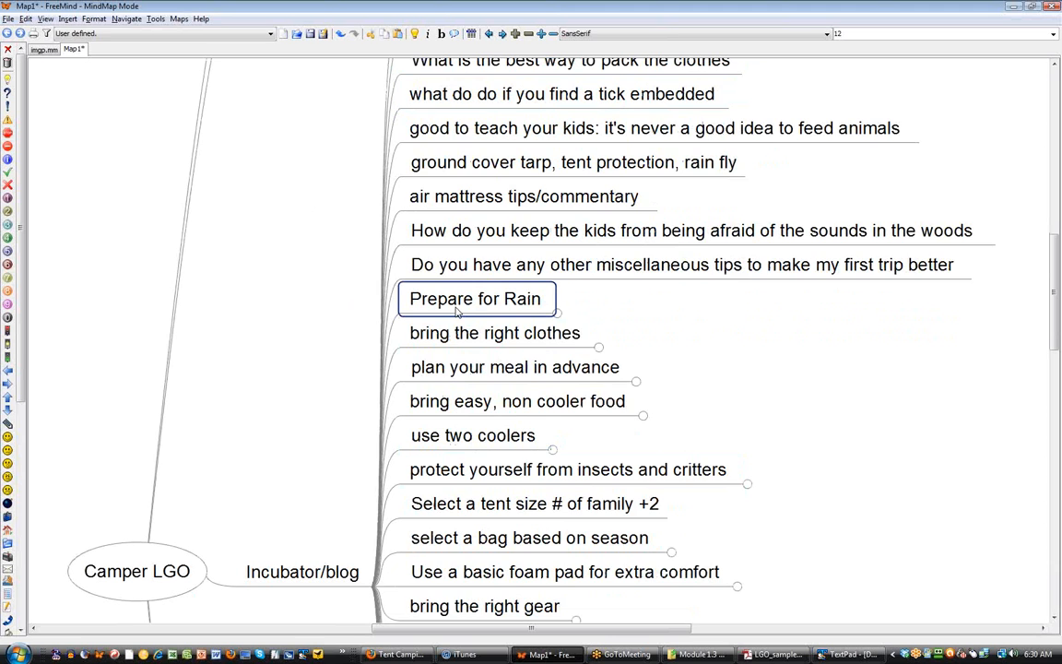
{"action": "left_click", "coordinate": [456, 312]}
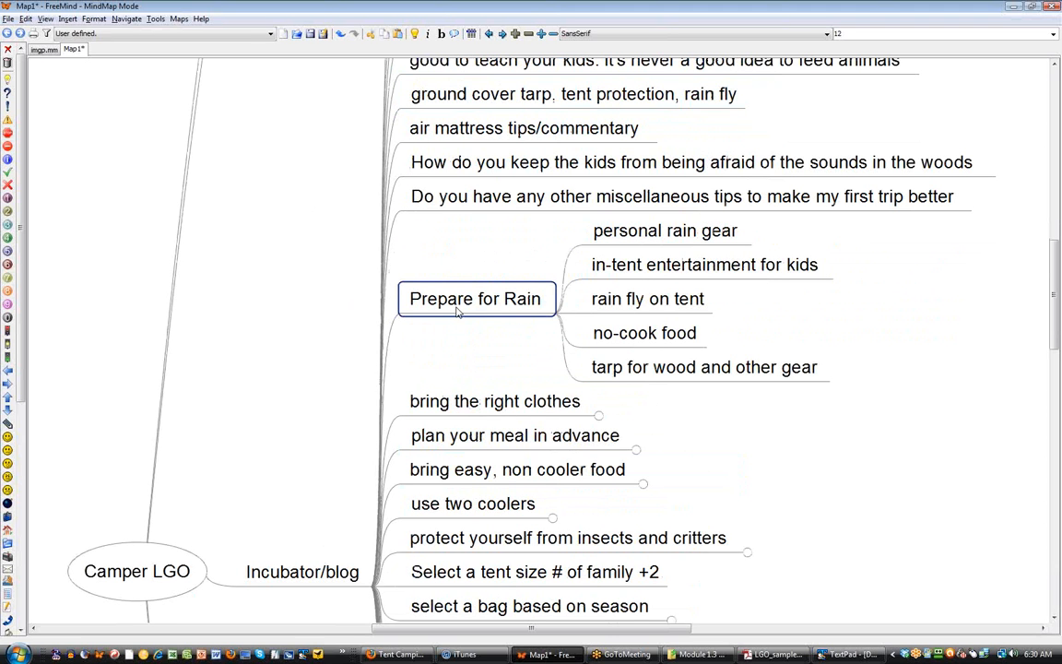
{"action": "left_click", "coordinate": [676, 233]}
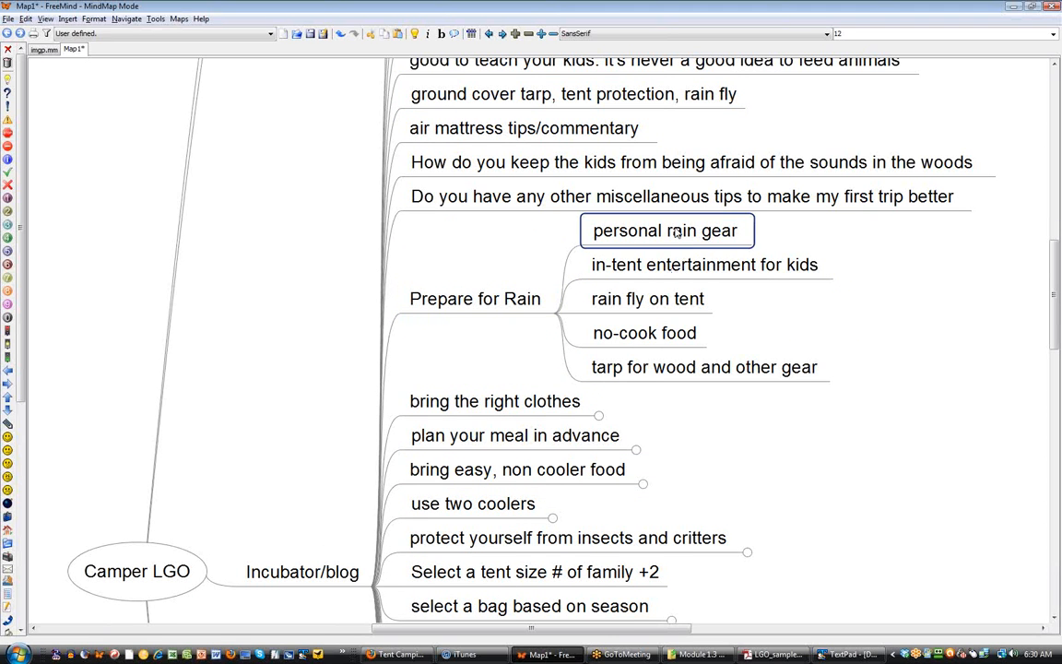
{"action": "left_click", "coordinate": [596, 355]}
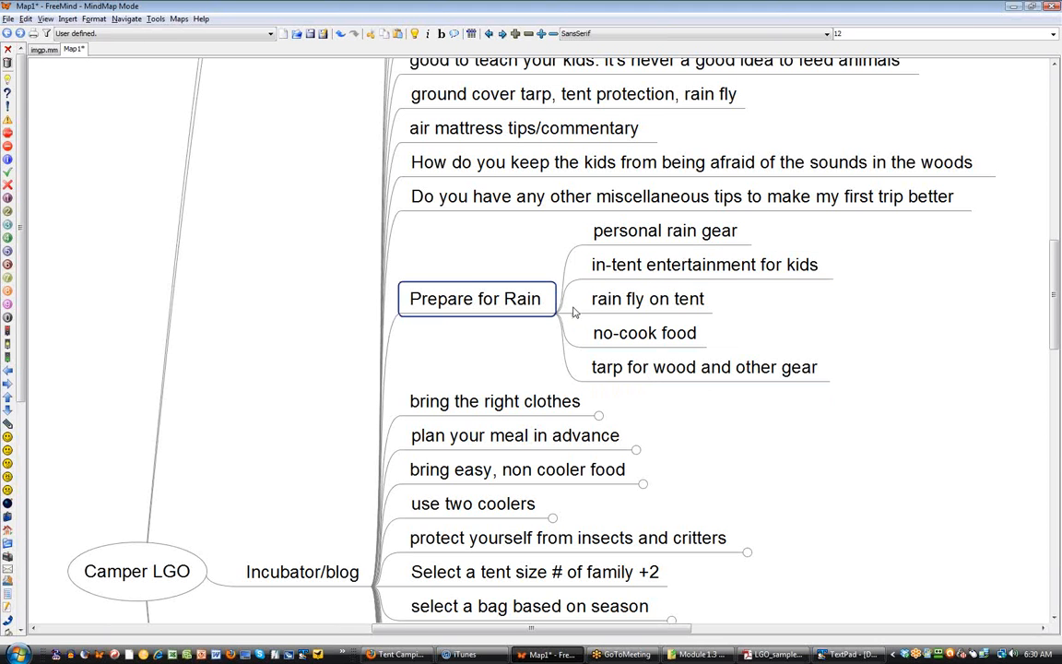
{"action": "left_click", "coordinate": [523, 300]}
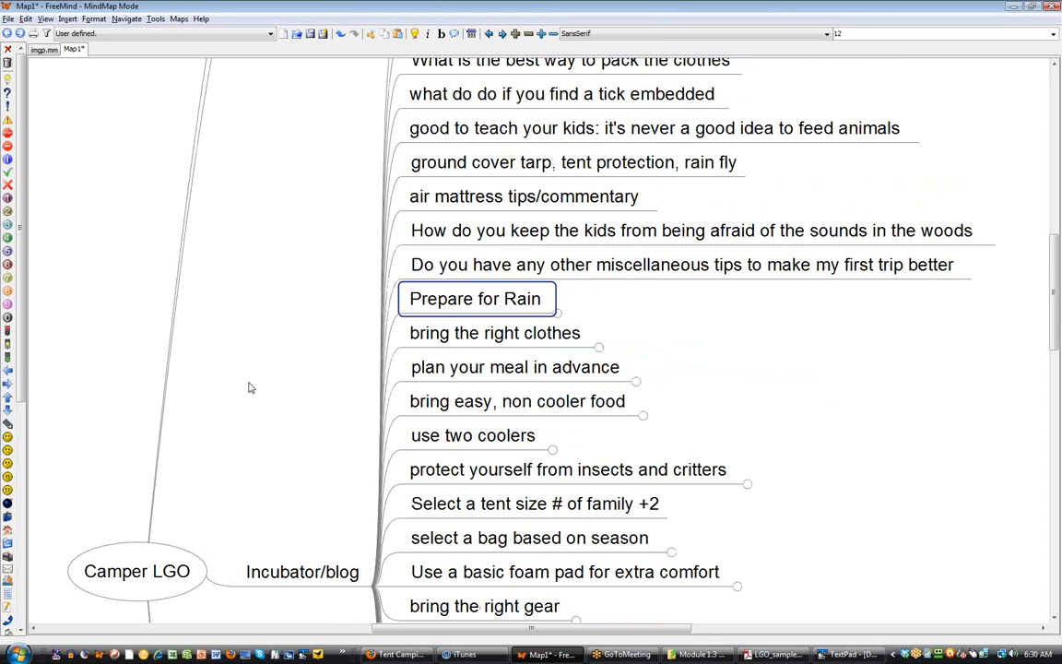
Read the remaining Incubator/blog ideas down to the best time of year to go camping, and fold the branch.
{"action": "left_click_drag", "start_coordinate": [323, 408], "coordinate": [330, 279]}
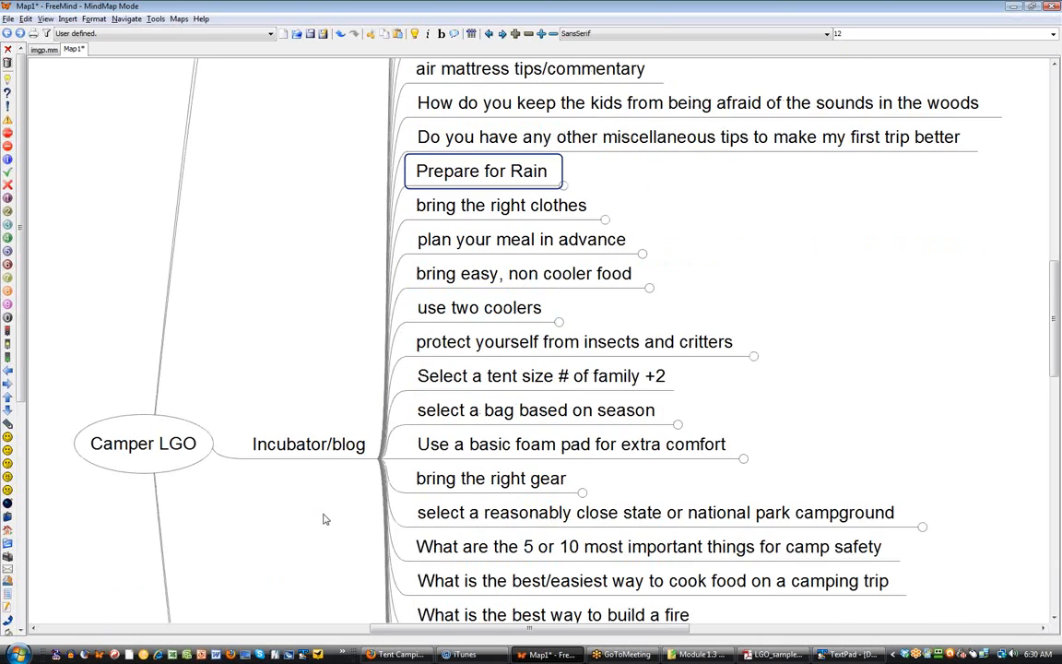
{"action": "left_click_drag", "start_coordinate": [324, 513], "coordinate": [325, 381]}
{"action": "left_click_drag", "start_coordinate": [320, 573], "coordinate": [315, 394]}
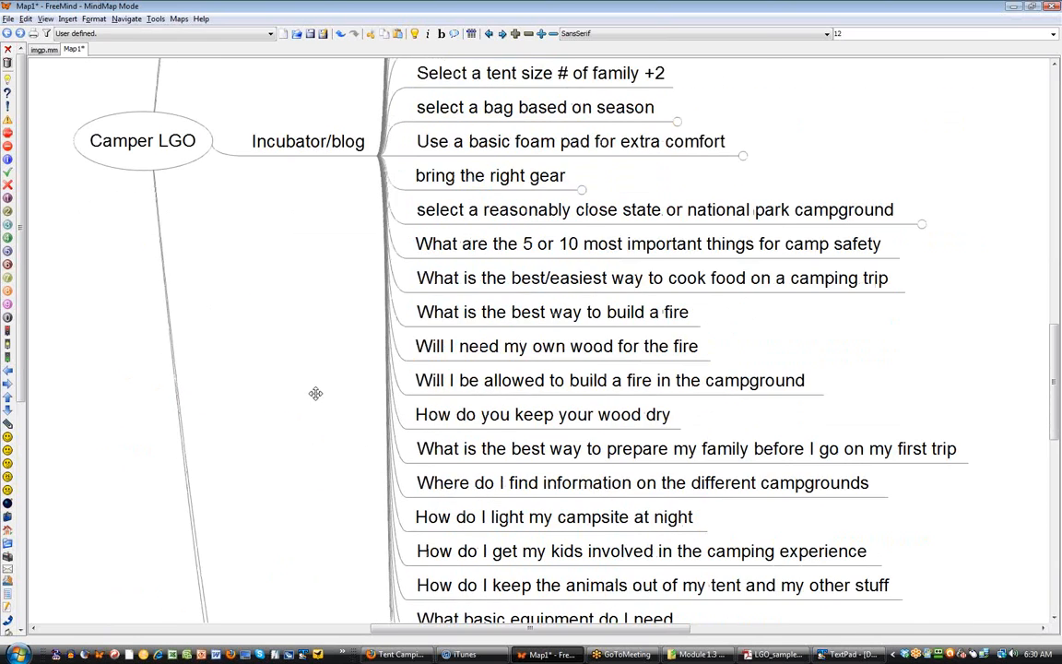
{"action": "left_click_drag", "start_coordinate": [329, 445], "coordinate": [304, 327]}
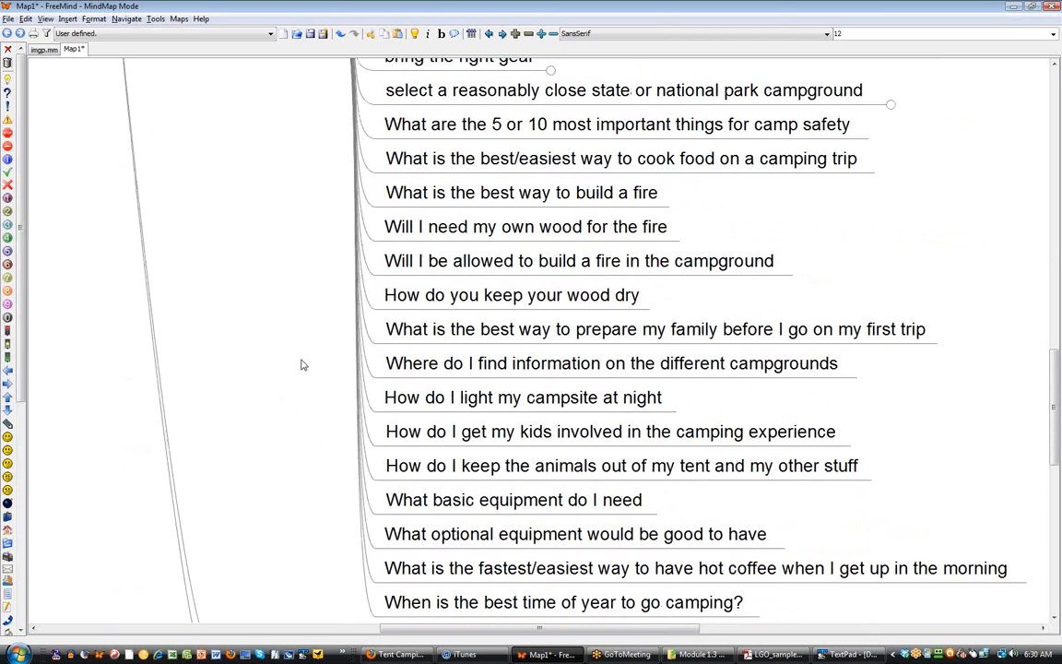
{"action": "left_click_drag", "start_coordinate": [282, 453], "coordinate": [285, 356]}
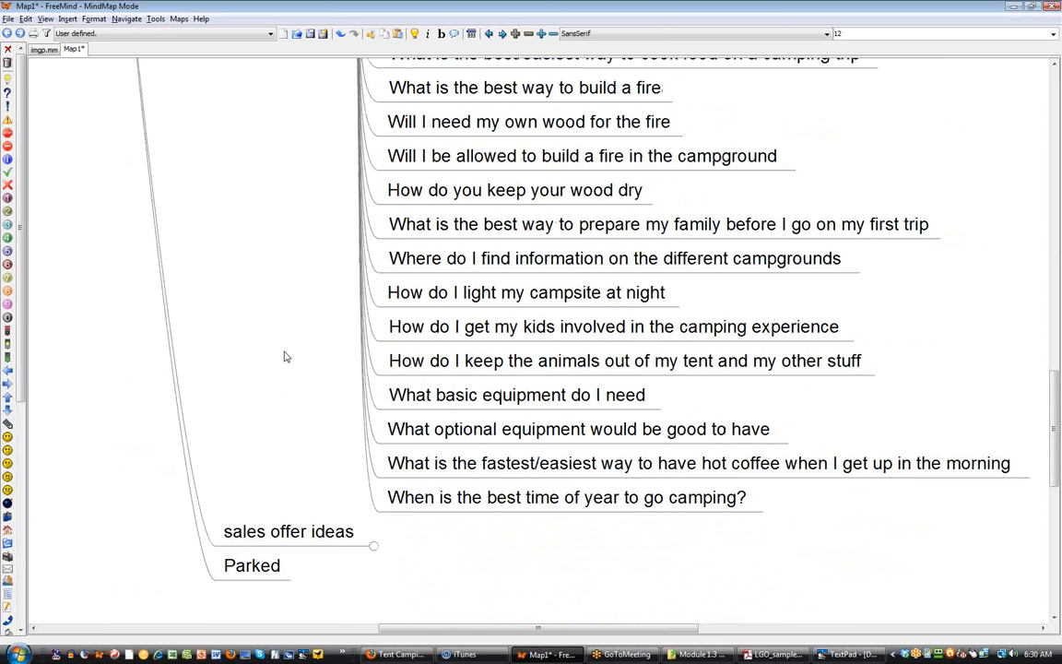
{"action": "left_click_drag", "start_coordinate": [279, 154], "coordinate": [323, 388]}
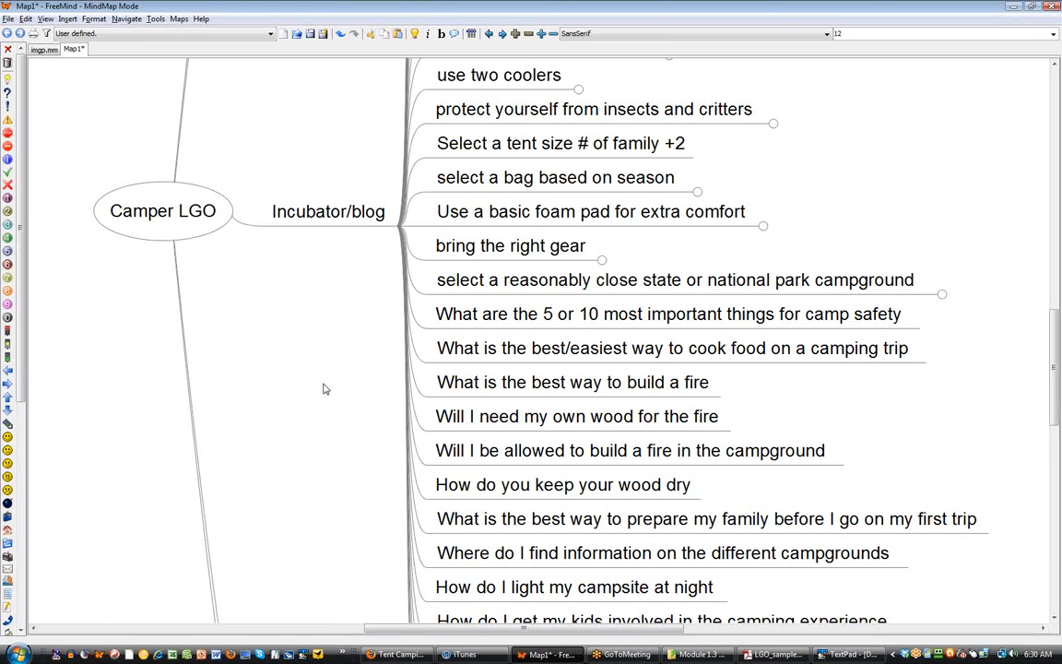
{"action": "left_click", "coordinate": [332, 219]}
{"action": "left_click", "coordinate": [336, 219]}
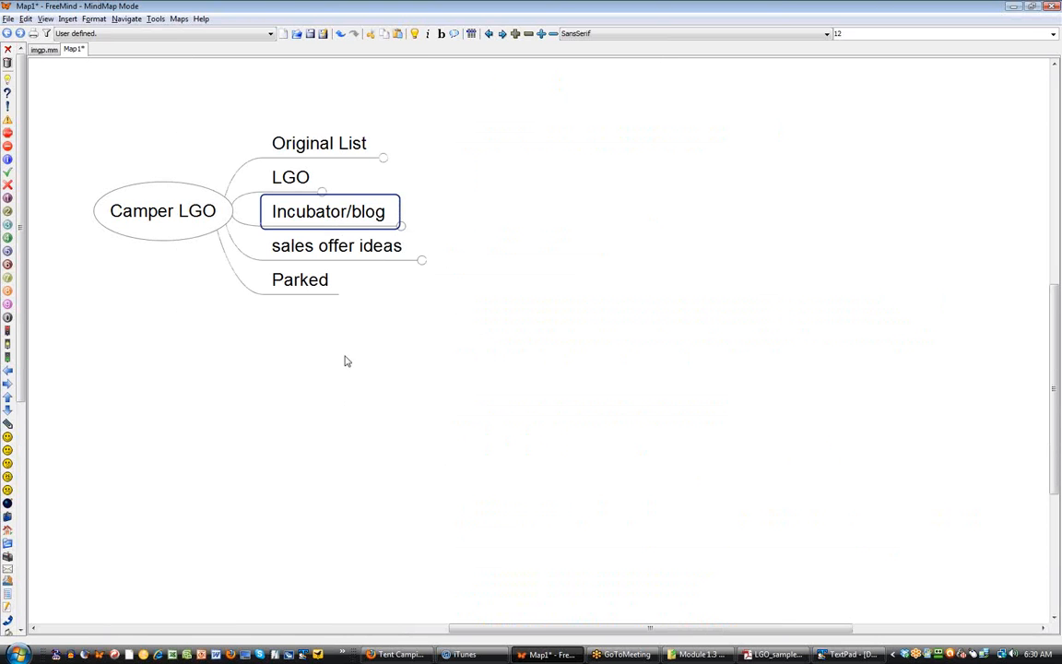
Unfold the sales offer ideas branch and review its cookbook, physical affiliate products and games entries.
{"action": "left_click_drag", "start_coordinate": [344, 389], "coordinate": [378, 410]}
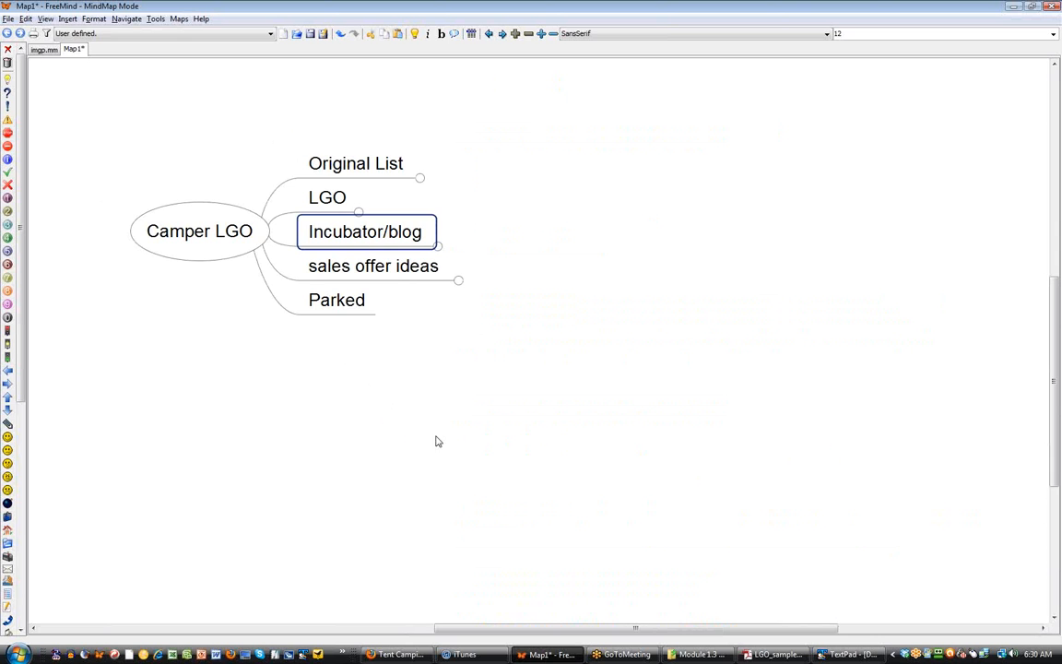
{"action": "left_click", "coordinate": [358, 277]}
{"action": "left_click", "coordinate": [358, 277]}
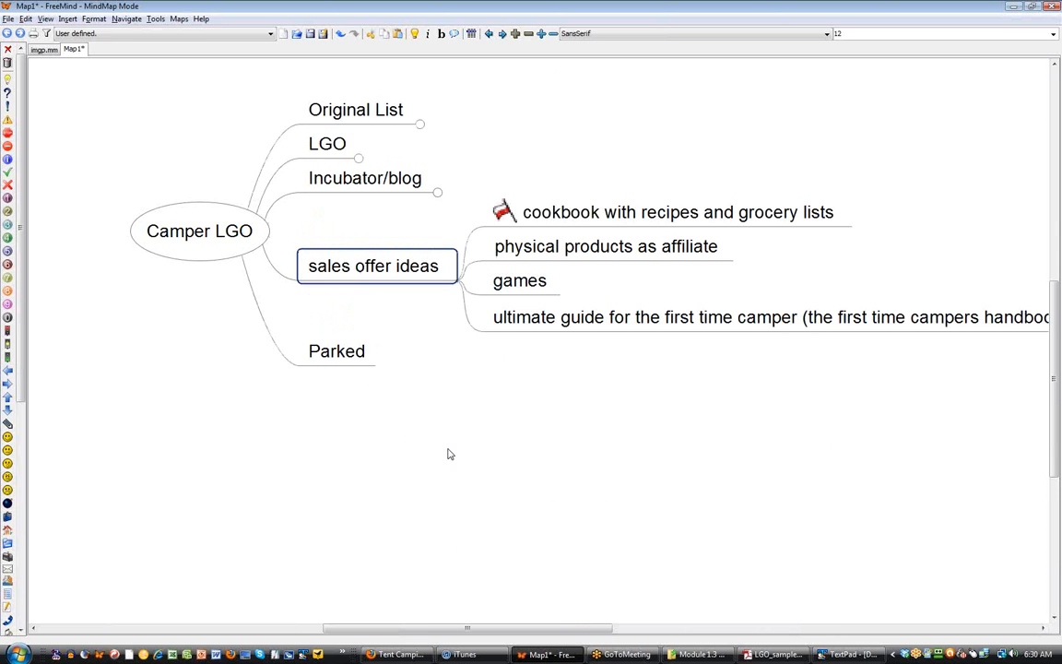
{"action": "left_click", "coordinate": [615, 281]}
{"action": "left_click", "coordinate": [606, 310]}
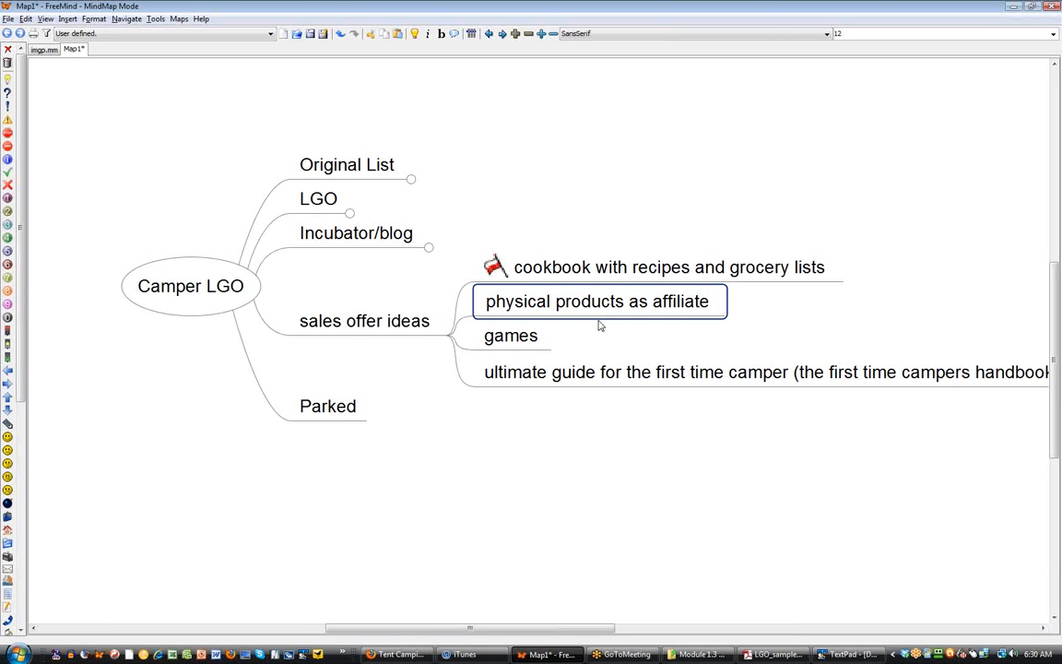
{"action": "left_click", "coordinate": [541, 339]}
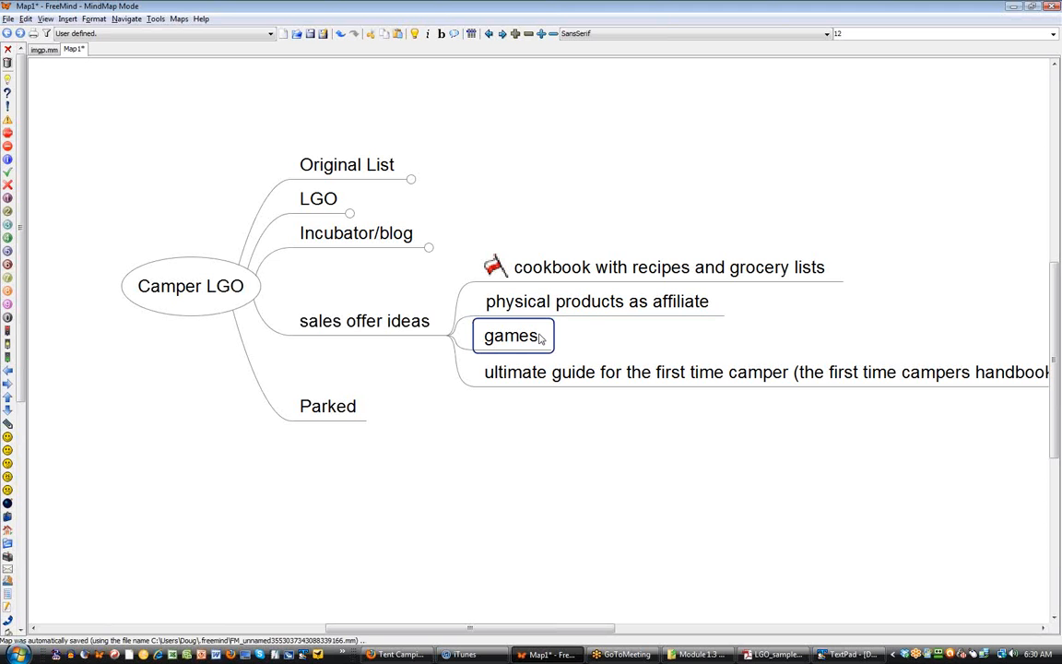
Review the ultimate guide for the first time camper, fold its contents, and fold the sales offer ideas branch.
{"action": "left_click_drag", "start_coordinate": [562, 403], "coordinate": [498, 377]}
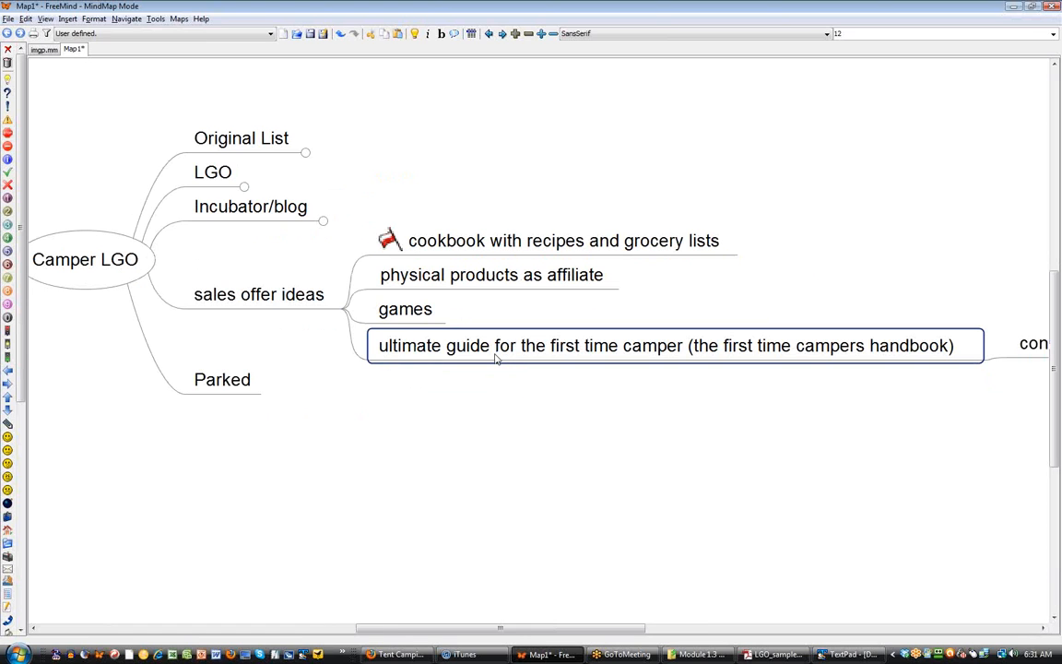
{"action": "left_click", "coordinate": [495, 360]}
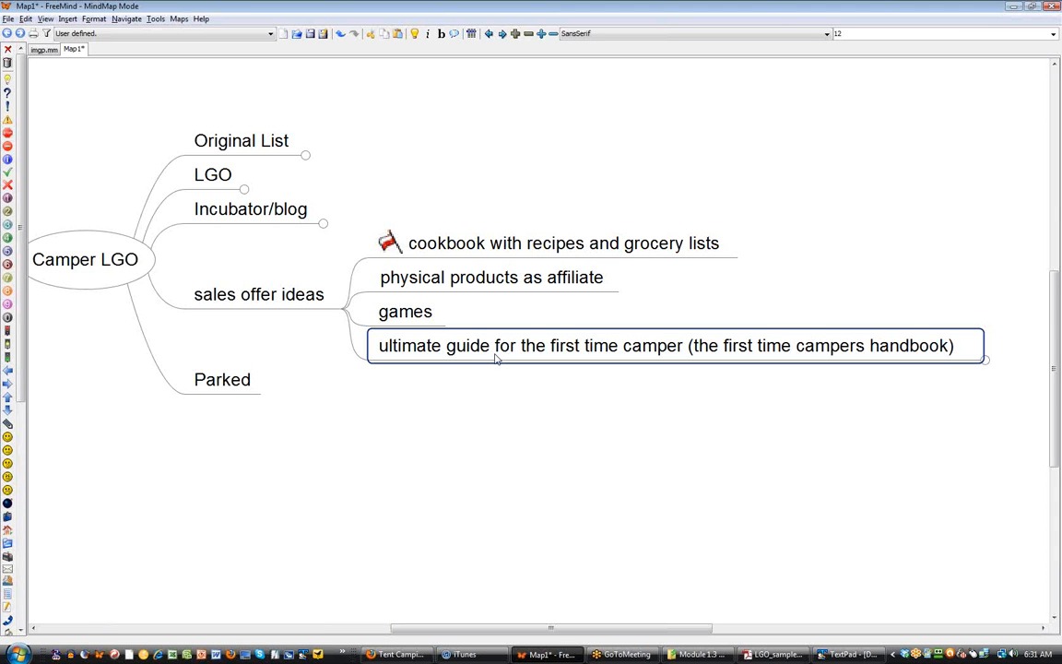
{"action": "left_click_drag", "start_coordinate": [486, 457], "coordinate": [510, 484]}
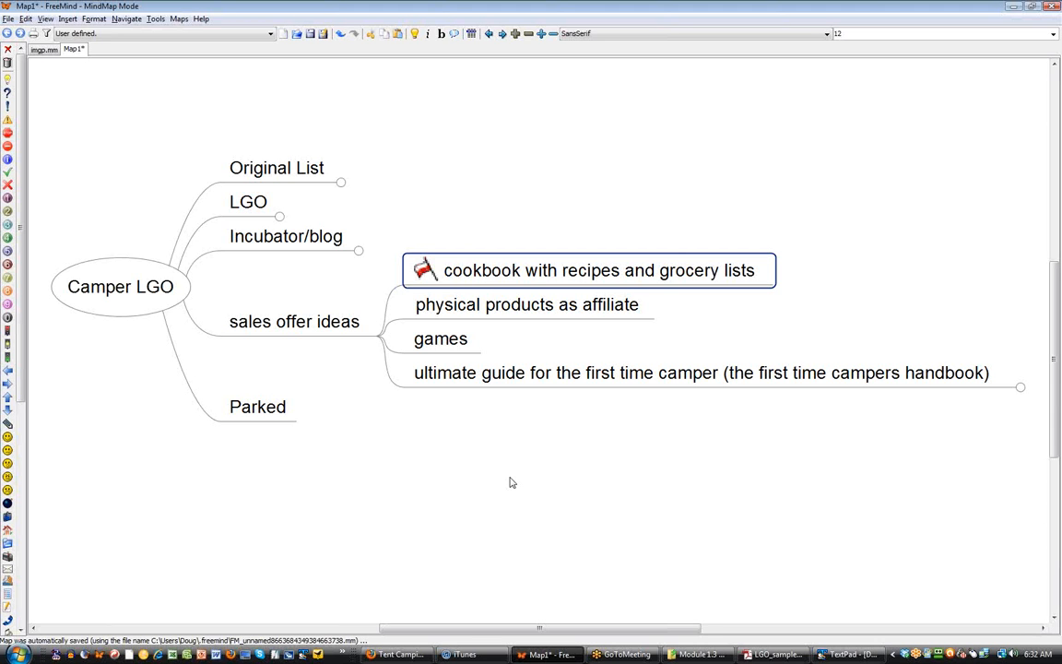
{"action": "left_click_drag", "start_coordinate": [453, 466], "coordinate": [472, 482]}
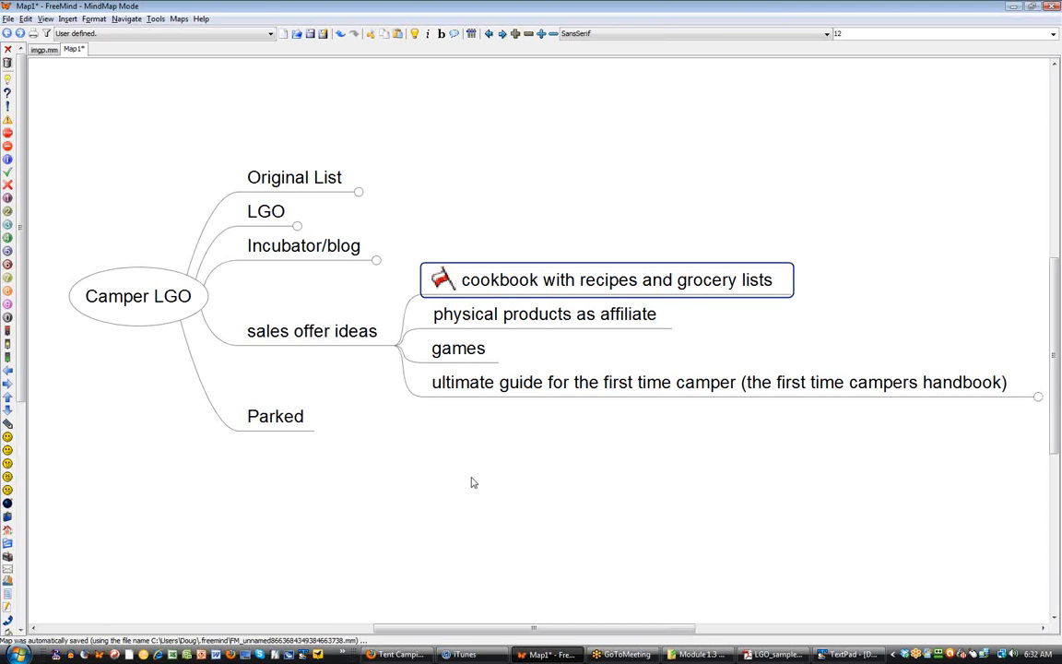
{"action": "left_click_drag", "start_coordinate": [411, 476], "coordinate": [429, 486]}
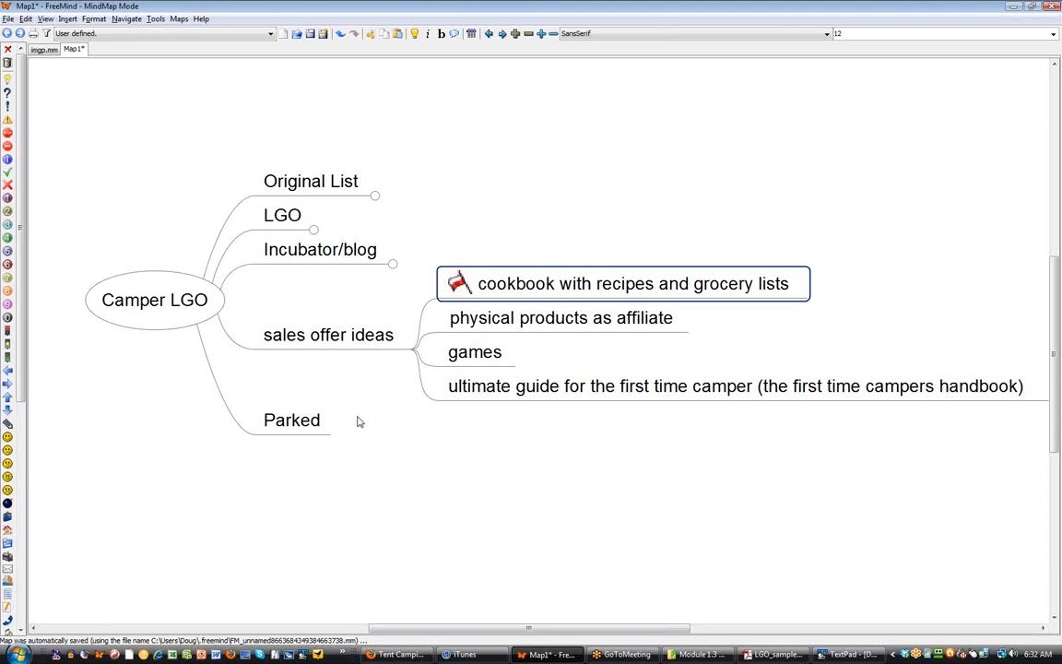
{"action": "left_click", "coordinate": [355, 349]}
{"action": "left_click", "coordinate": [355, 349]}
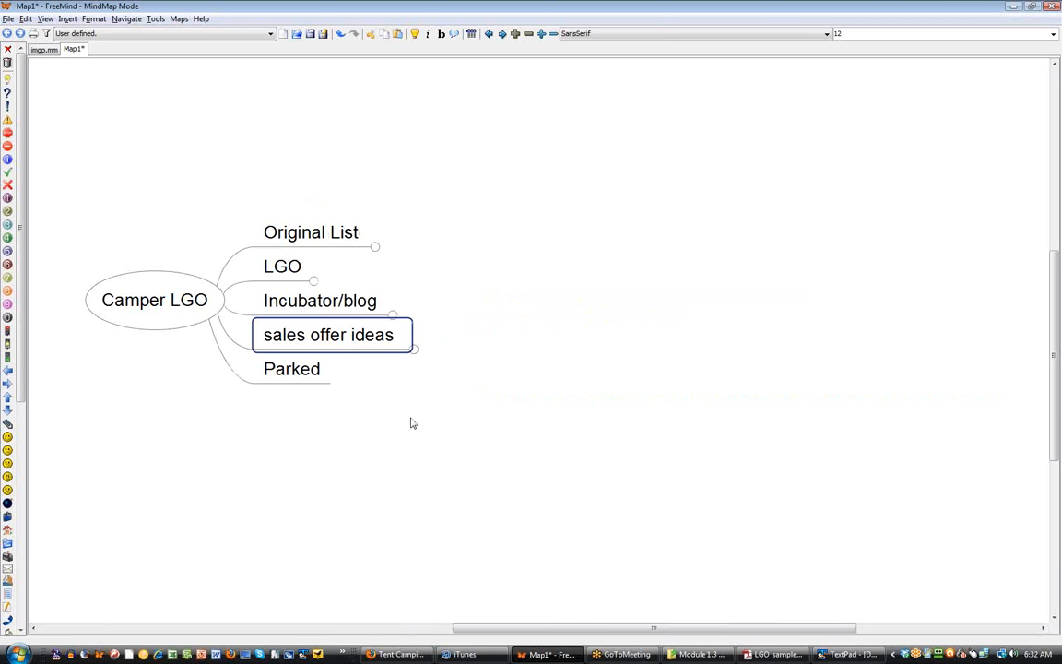
{"action": "left_click_drag", "start_coordinate": [410, 422], "coordinate": [517, 412]}
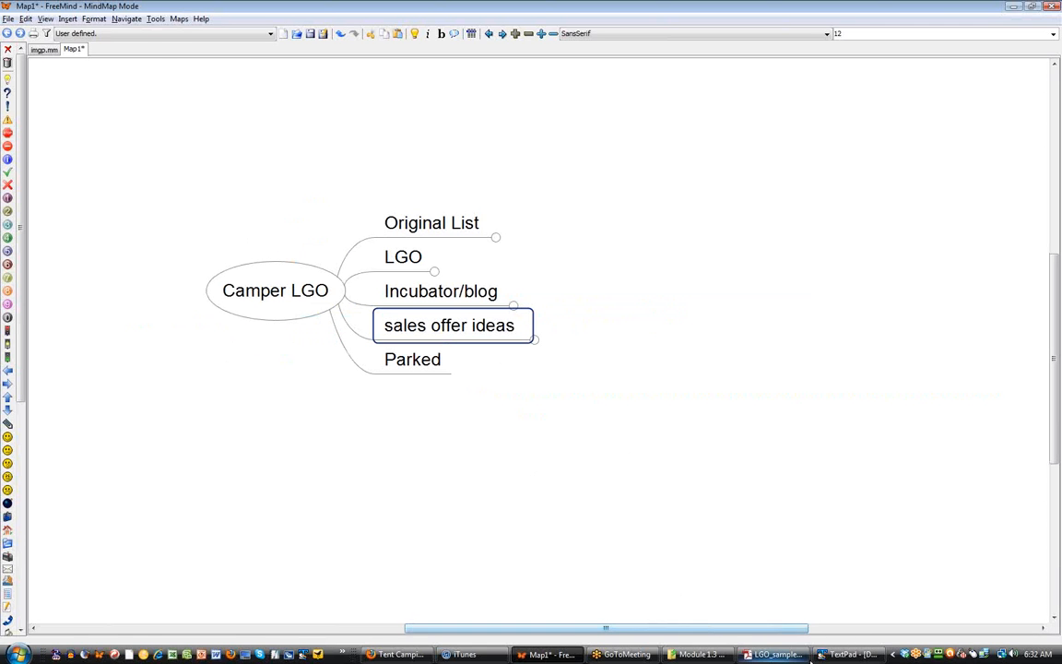
Switch to the LGO_sample_tent_camping_with_kids_v1.pdf in Adobe Reader and examine the title and cover image on its first page.
{"action": "left_click", "coordinate": [774, 653]}
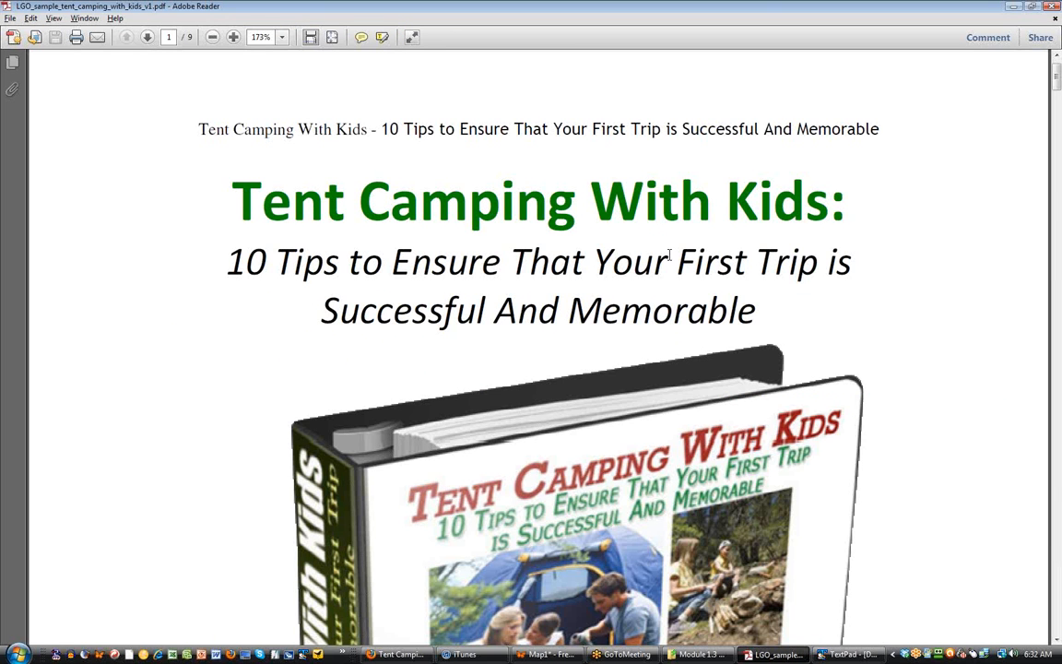
{"action": "scroll", "coordinate": [761, 325], "scroll_direction": "down", "scroll_amount": 1}
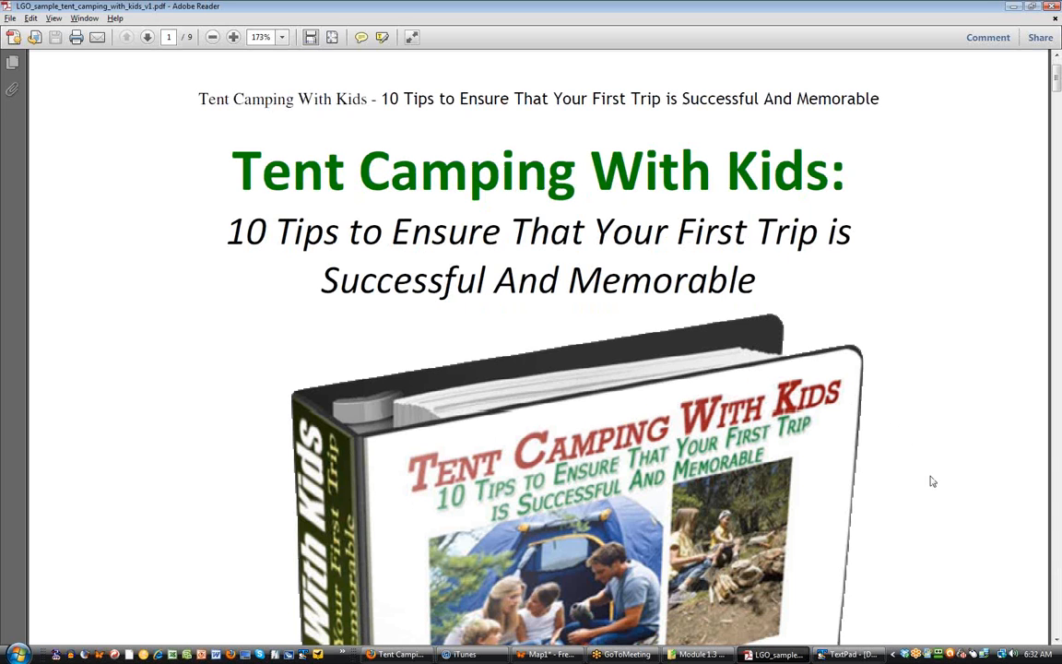
{"action": "scroll", "coordinate": [931, 481], "scroll_direction": "down", "scroll_amount": 3}
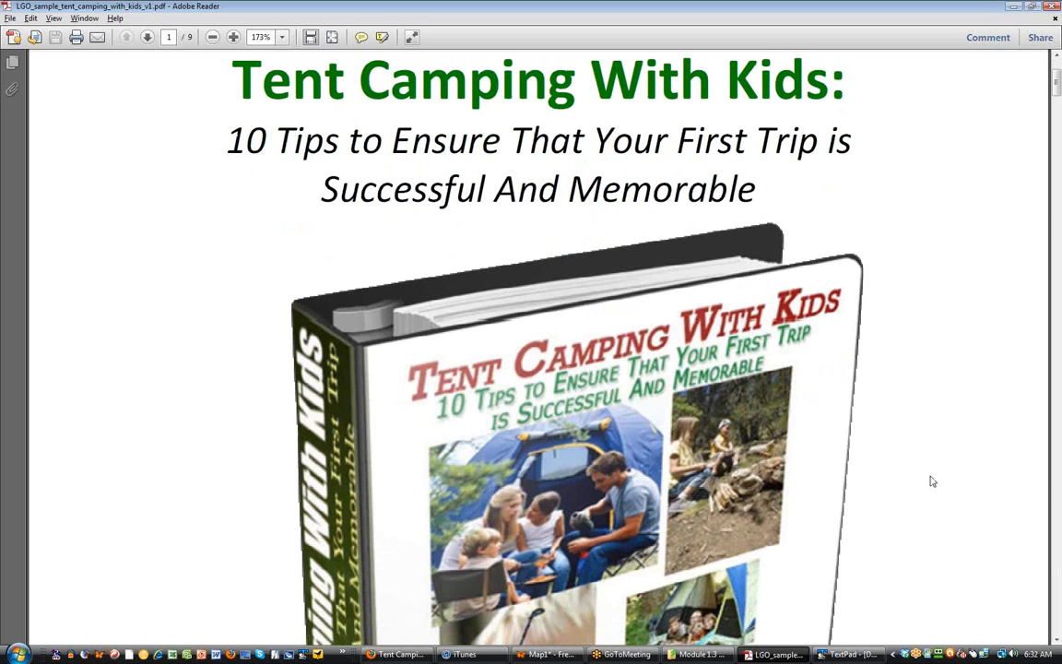
{"action": "scroll", "coordinate": [931, 481], "scroll_direction": "down", "scroll_amount": 2}
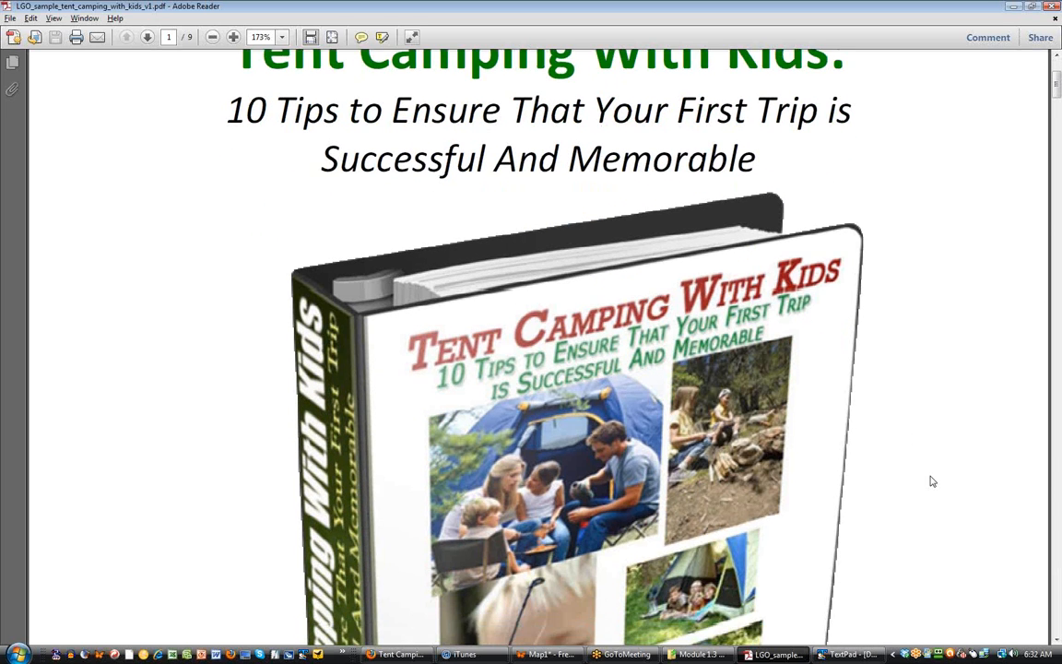
{"action": "scroll", "coordinate": [931, 481], "scroll_direction": "up", "scroll_amount": 5}
{"action": "scroll", "coordinate": [931, 481], "scroll_direction": "down", "scroll_amount": 1}
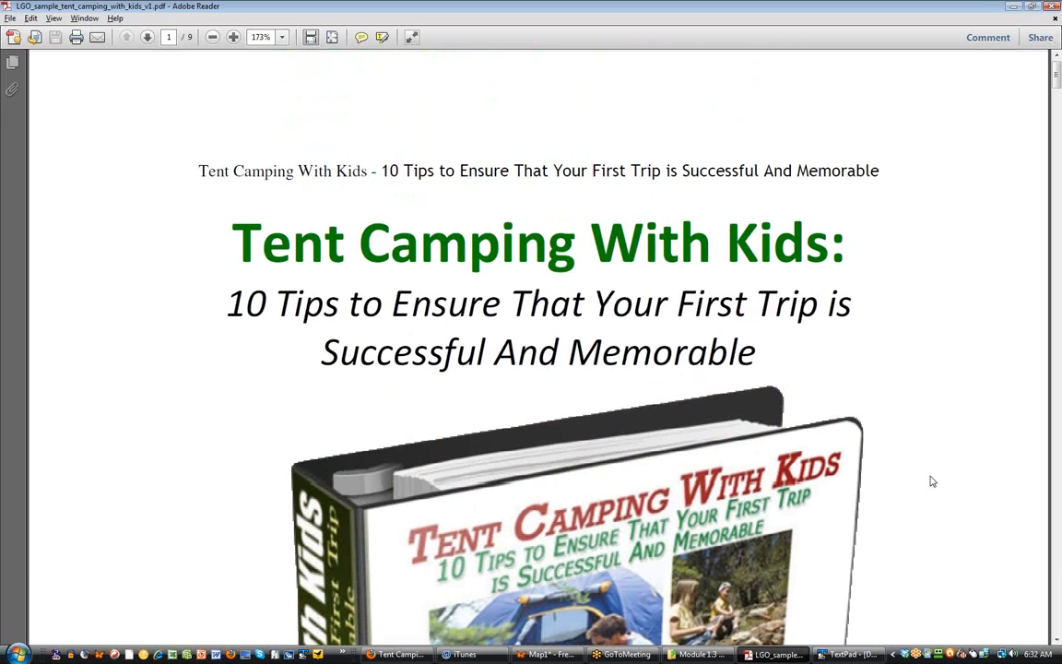
Examine the rest of the PDF's cover page, from the binder cover image down to the author credit and website link.
{"action": "scroll", "coordinate": [931, 481], "scroll_direction": "down", "scroll_amount": 8}
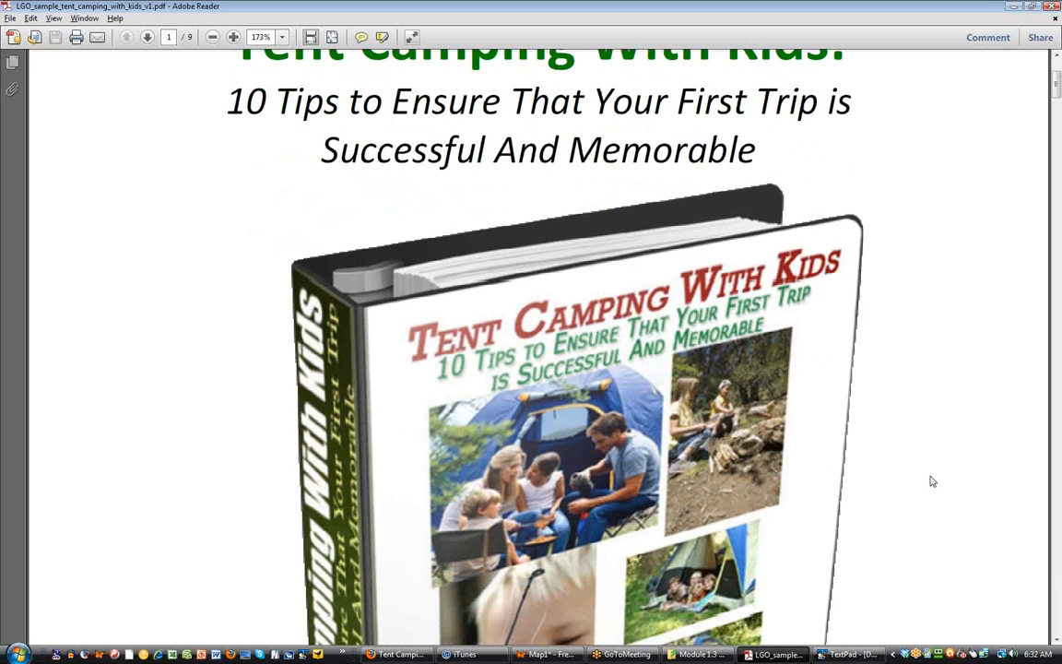
{"action": "scroll", "coordinate": [931, 481], "scroll_direction": "down", "scroll_amount": 1}
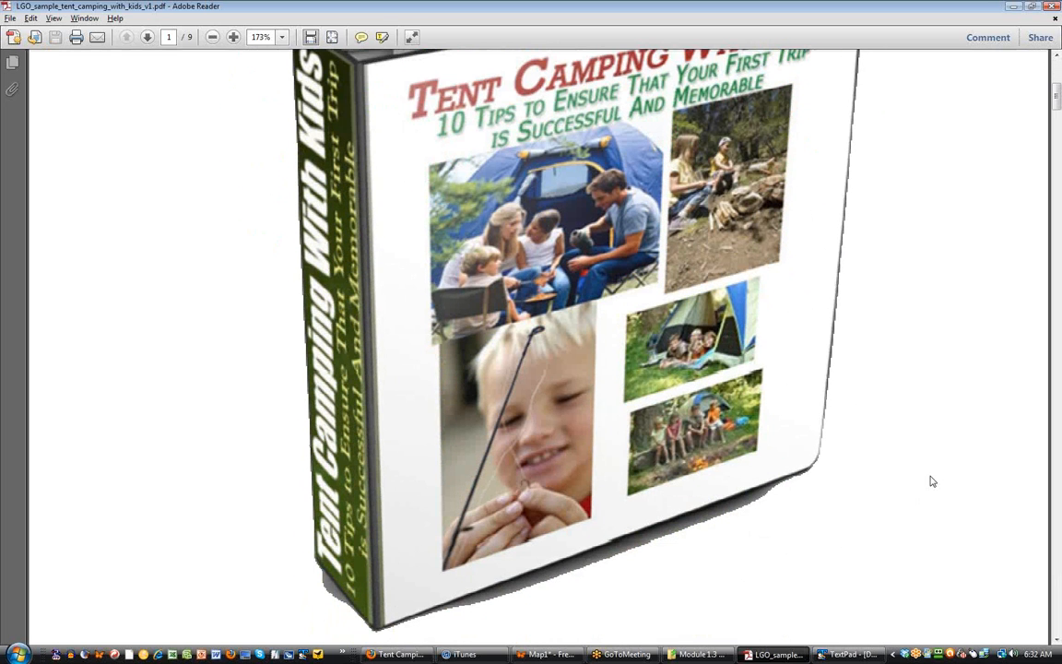
{"action": "scroll", "coordinate": [931, 482], "scroll_direction": "down", "scroll_amount": 6}
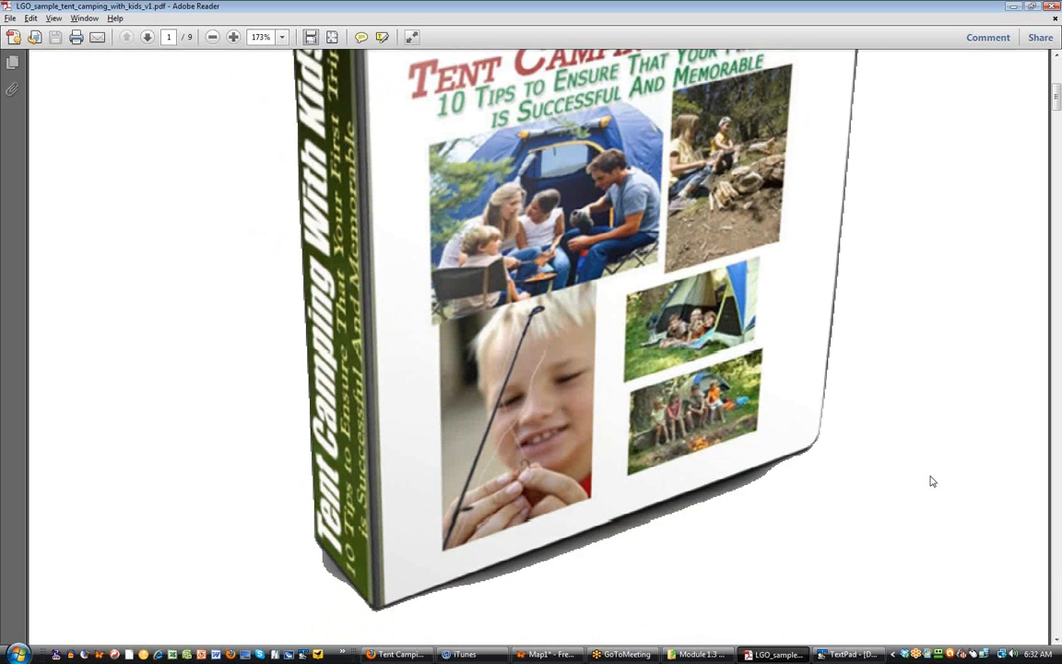
{"action": "scroll", "coordinate": [931, 481], "scroll_direction": "down", "scroll_amount": 6}
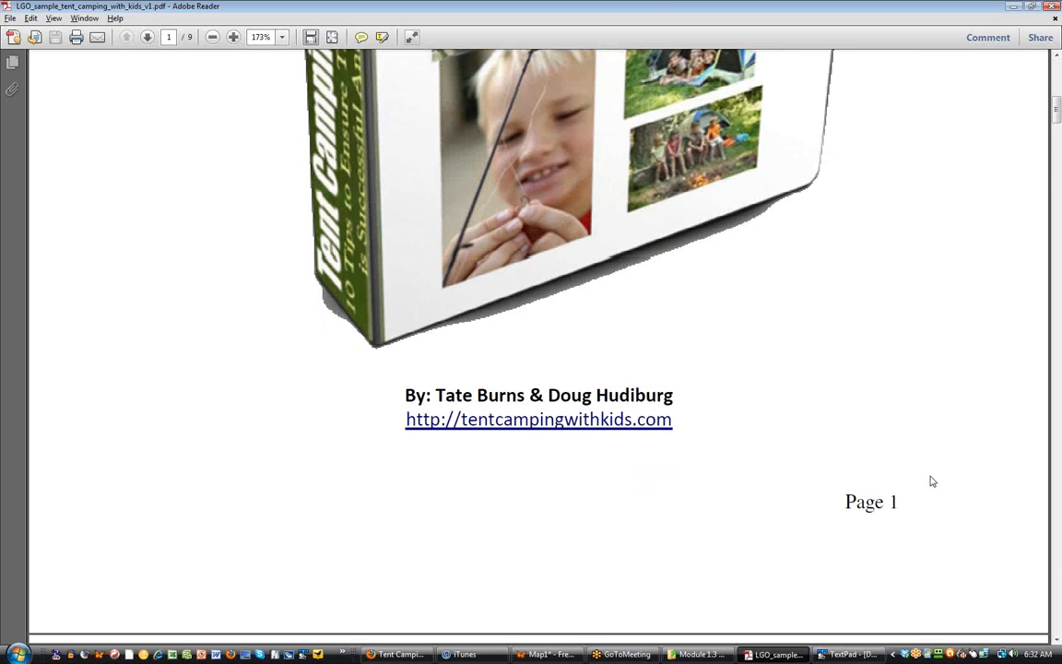
{"action": "scroll", "coordinate": [931, 481], "scroll_direction": "down", "scroll_amount": 6}
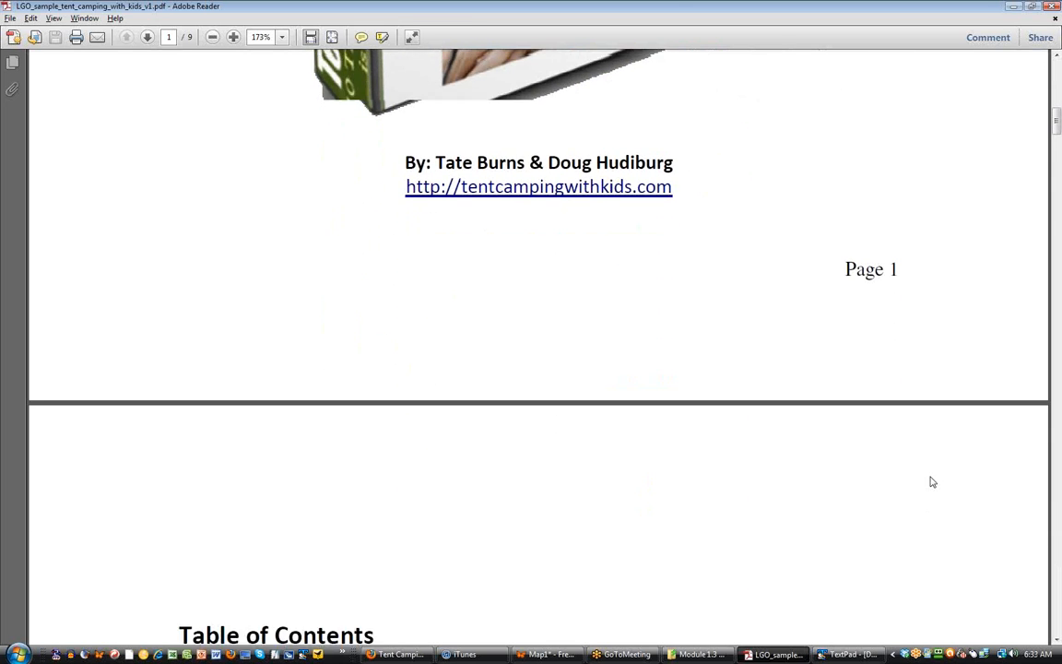
Review the table of contents on page 2 and continue to the start of the Prepare for Rainy Conditions section.
{"action": "scroll", "coordinate": [931, 481], "scroll_direction": "down", "scroll_amount": 6}
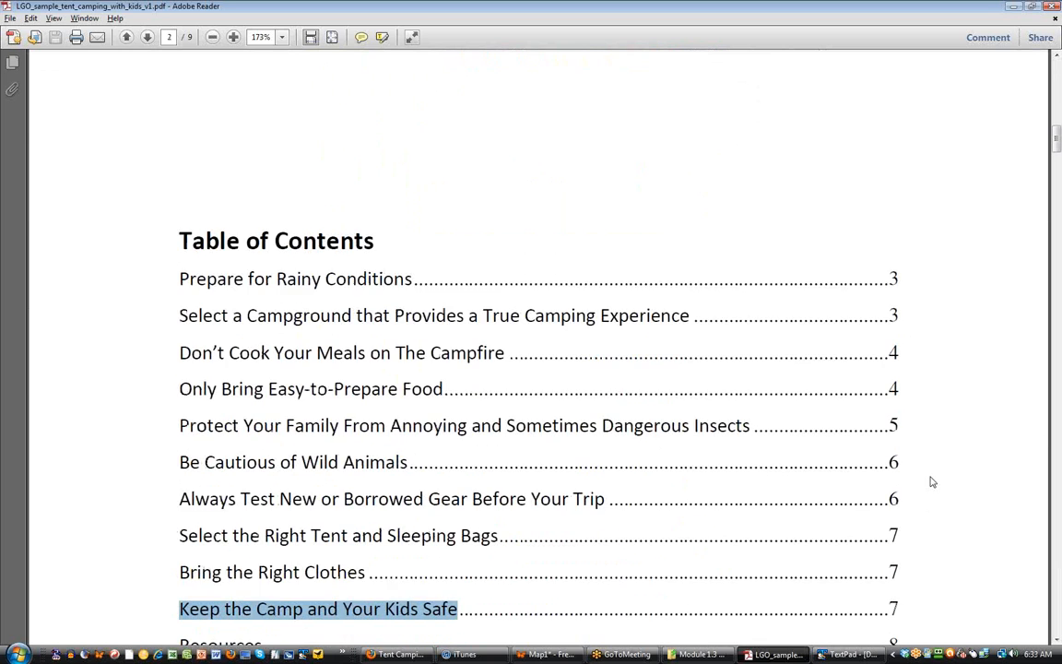
{"action": "scroll", "coordinate": [929, 485], "scroll_direction": "down", "scroll_amount": 6}
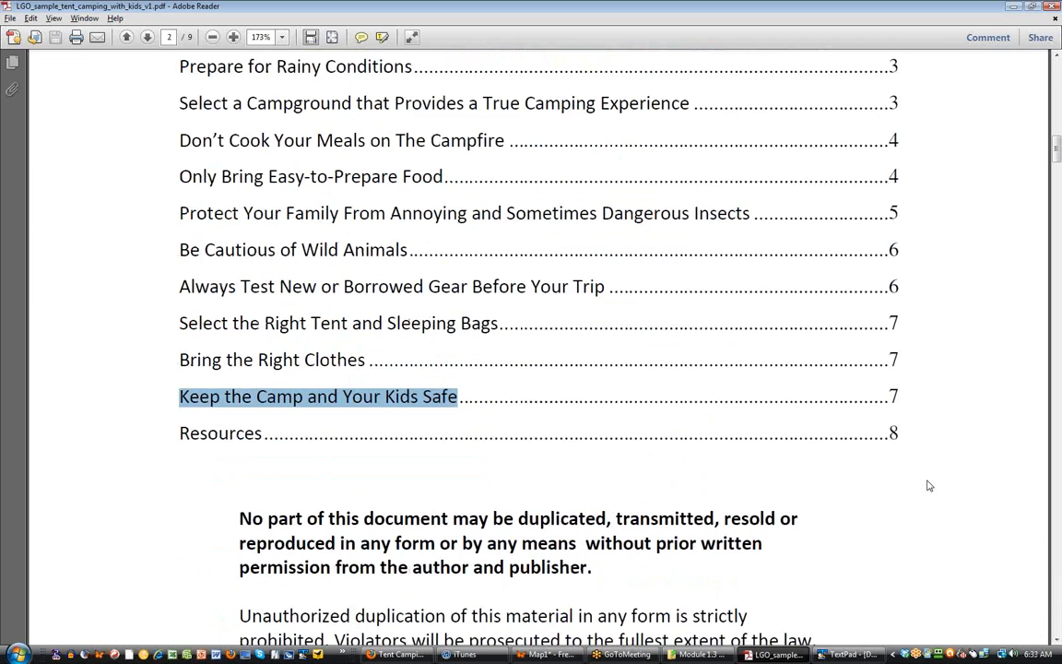
{"action": "scroll", "coordinate": [780, 474], "scroll_direction": "down", "scroll_amount": 12}
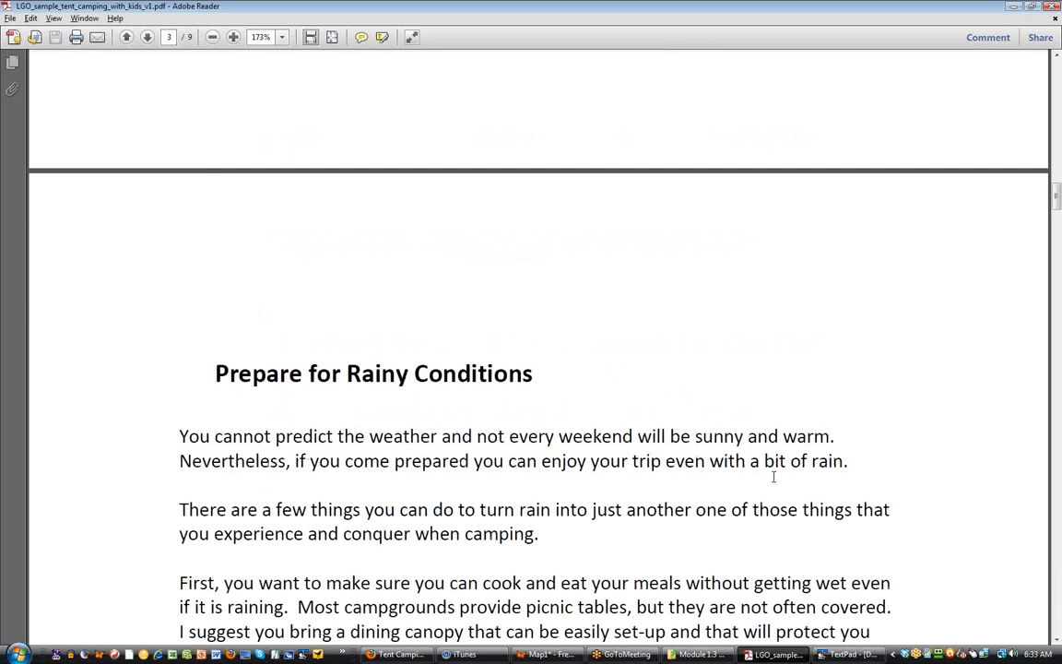
{"action": "scroll", "coordinate": [773, 475], "scroll_direction": "down", "scroll_amount": 2}
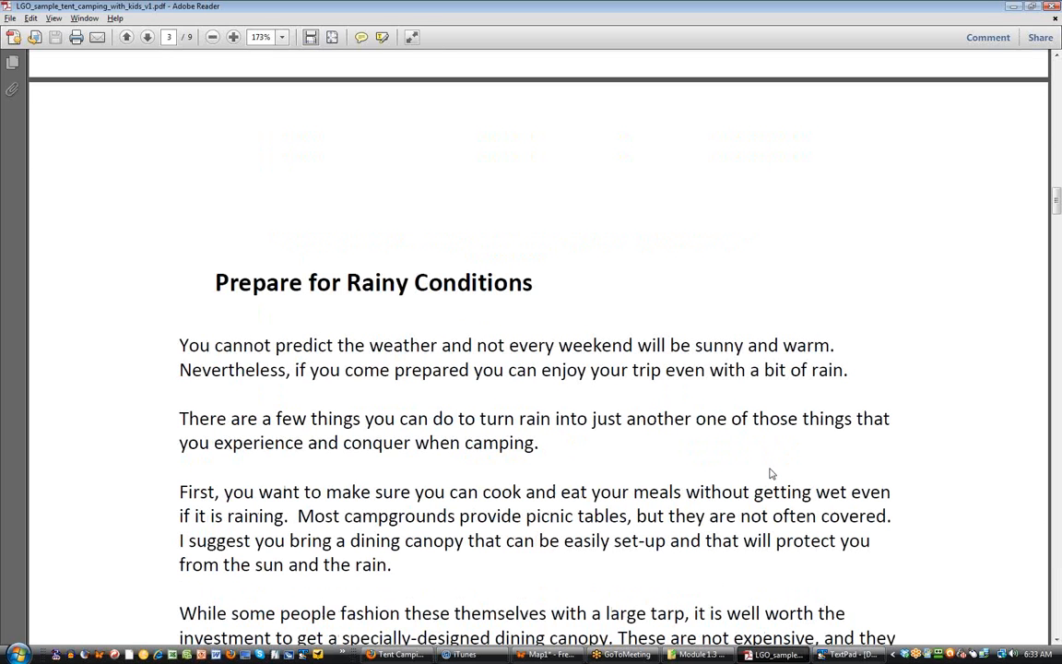
Go back to the cover, pass the disclaimer again, and read the Prepare for Rainy Conditions section on page 3.
{"action": "key", "text": "Home"}
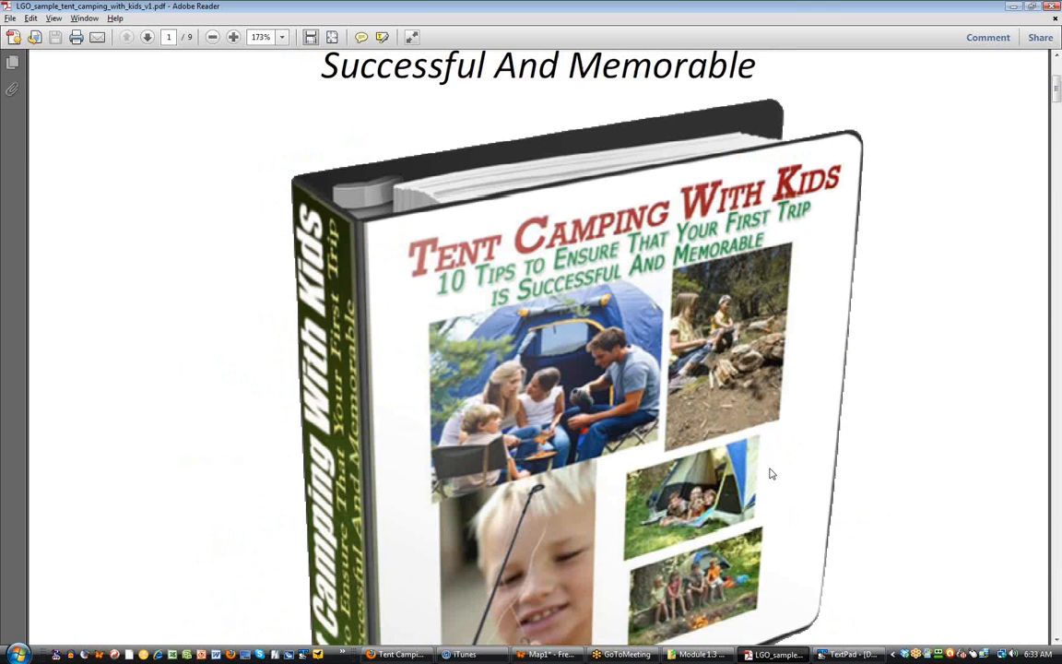
{"action": "scroll", "coordinate": [771, 473], "scroll_direction": "down", "scroll_amount": 10}
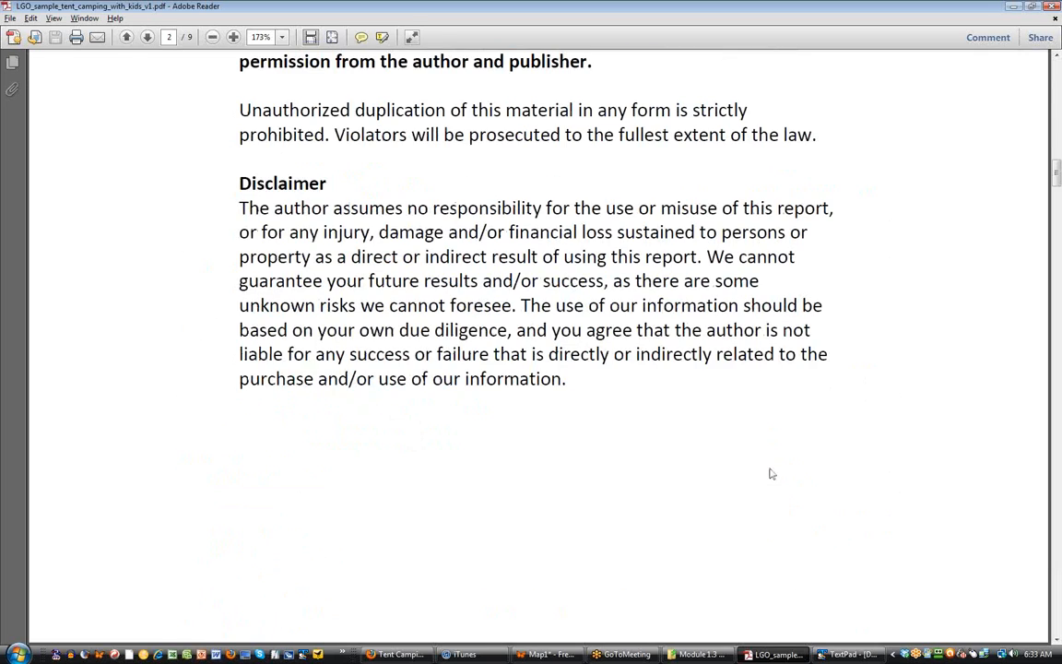
{"action": "scroll", "coordinate": [696, 426], "scroll_direction": "down", "scroll_amount": 5}
{"action": "scroll", "coordinate": [646, 415], "scroll_direction": "down", "scroll_amount": 2}
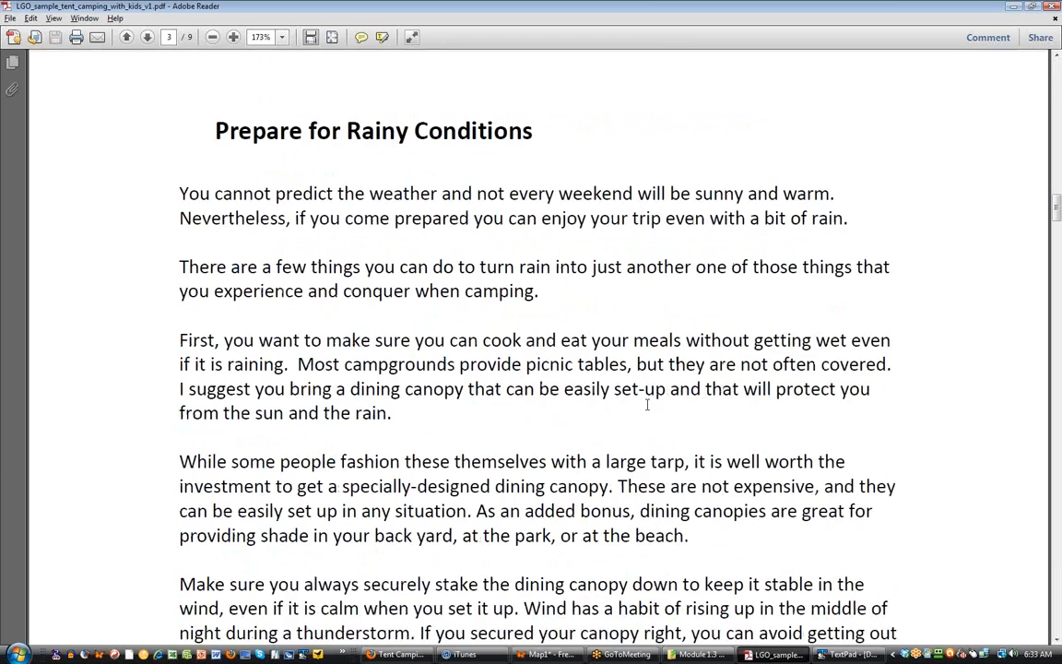
{"action": "scroll", "coordinate": [648, 403], "scroll_direction": "down", "scroll_amount": 5}
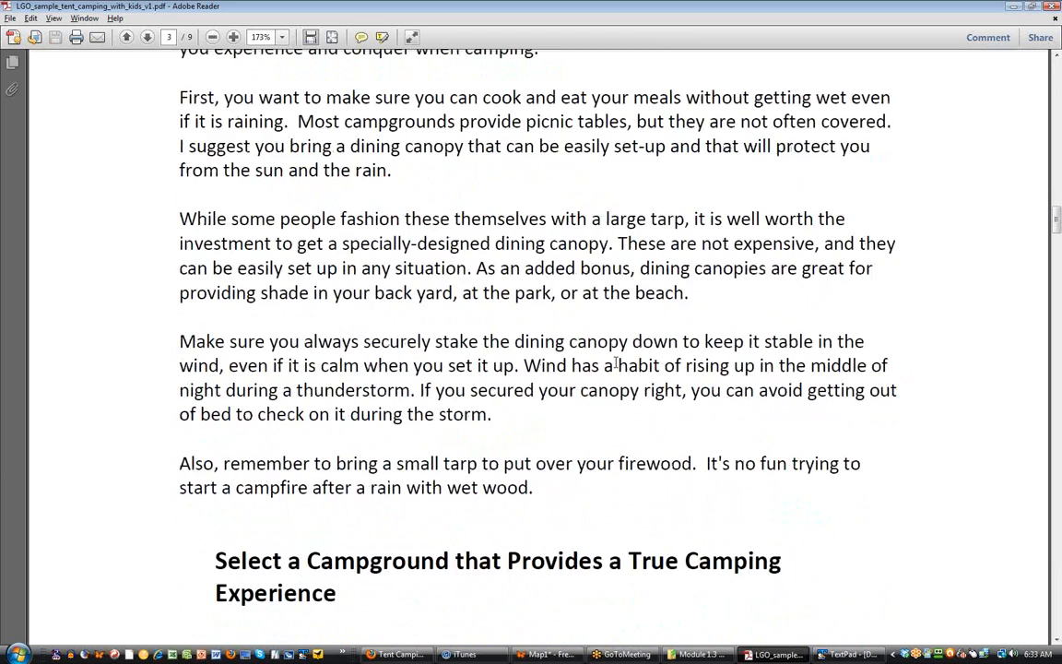
{"action": "scroll", "coordinate": [616, 365], "scroll_direction": "up", "scroll_amount": 6}
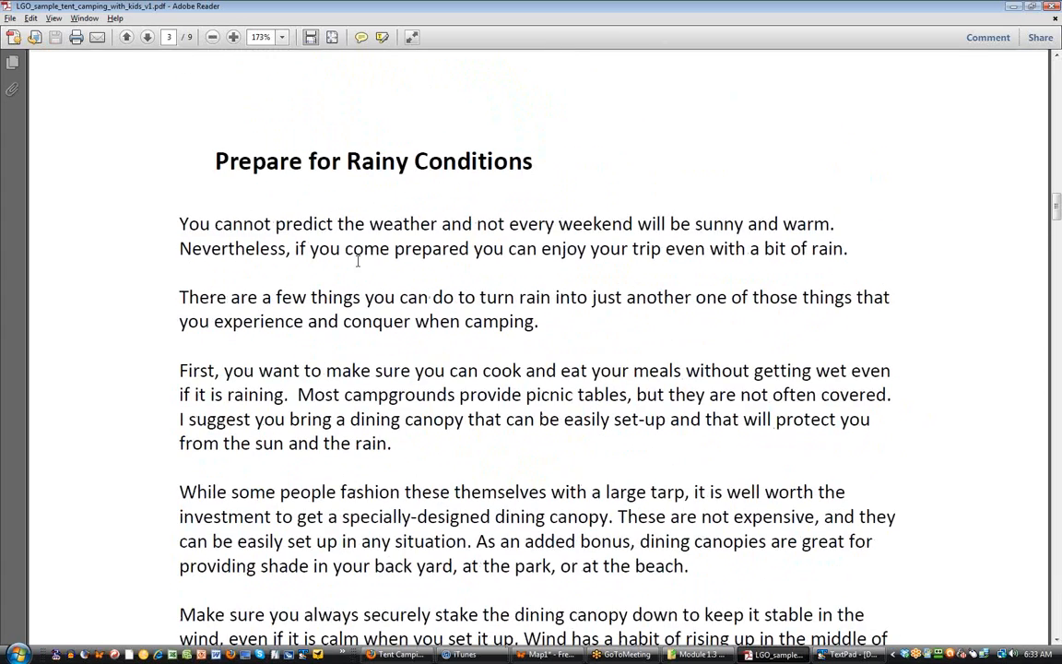
{"action": "scroll", "coordinate": [323, 235], "scroll_direction": "down", "scroll_amount": 4}
{"action": "scroll", "coordinate": [387, 249], "scroll_direction": "down", "scroll_amount": 2}
{"action": "scroll", "coordinate": [403, 267], "scroll_direction": "down", "scroll_amount": 6}
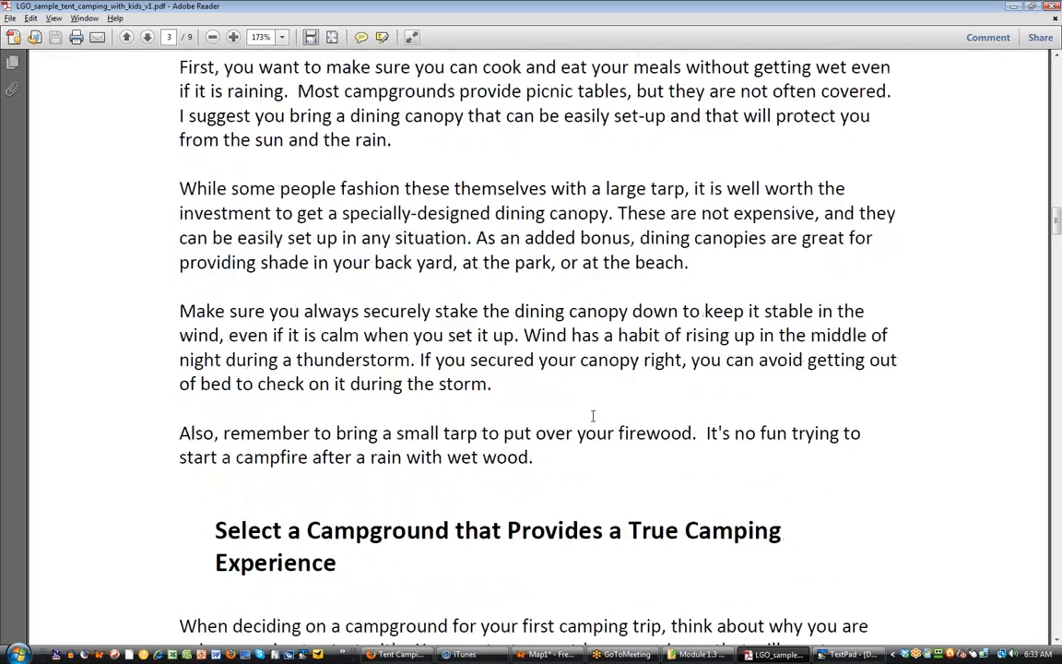
Skim the campground selection, campfire cooking, easy-to-prepare food and insect protection tips on pages 3 to 5.
{"action": "scroll", "coordinate": [590, 422], "scroll_direction": "down", "scroll_amount": 10}
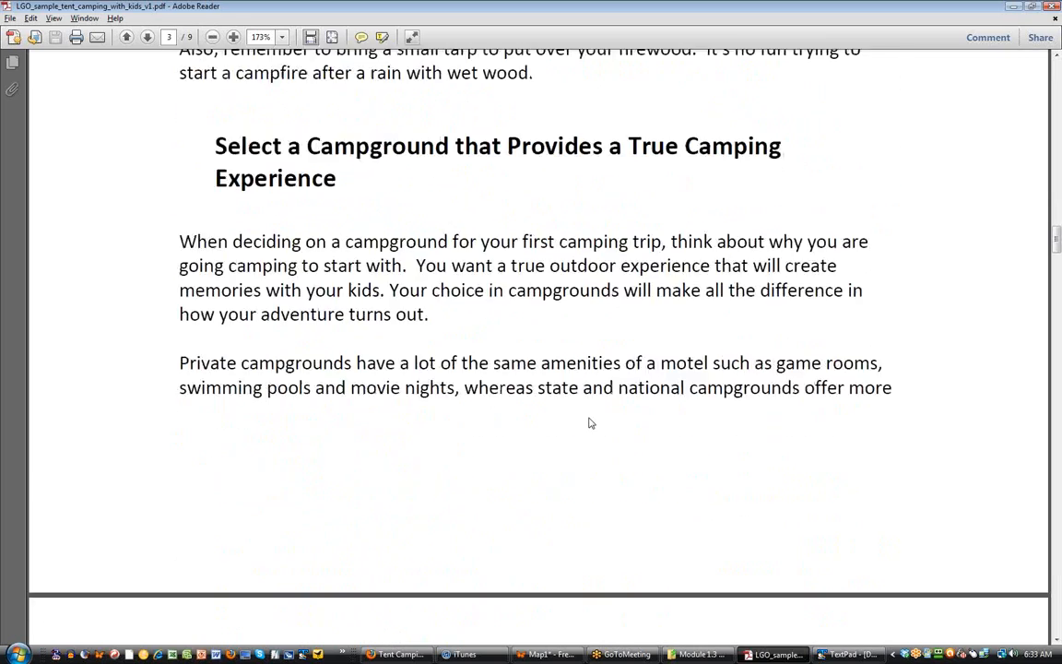
{"action": "scroll", "coordinate": [584, 418], "scroll_direction": "down", "scroll_amount": 8}
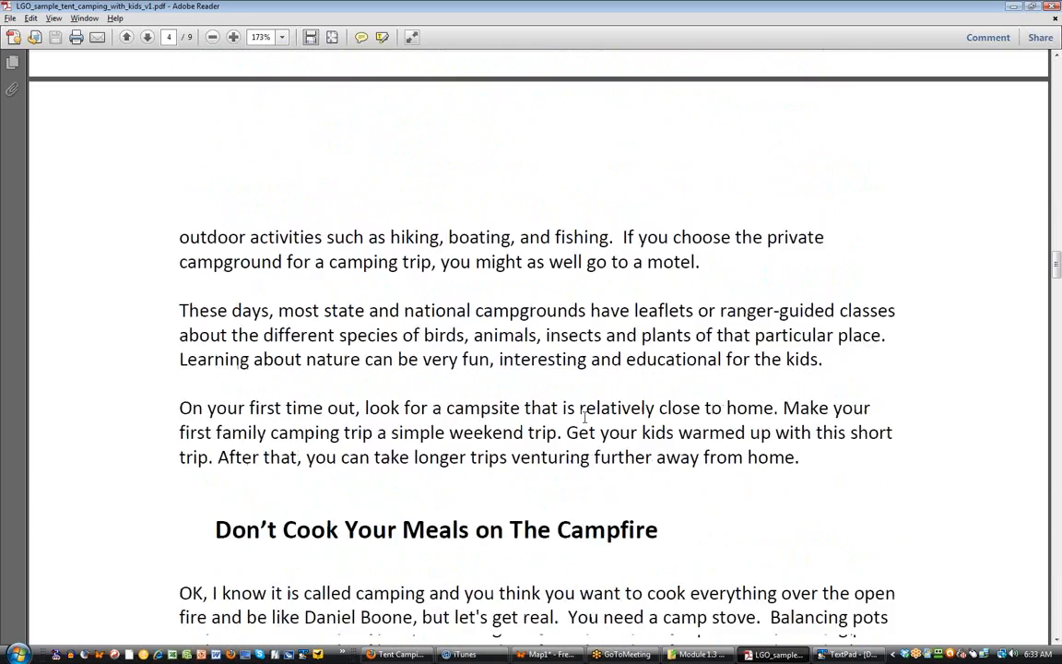
{"action": "scroll", "coordinate": [581, 427], "scroll_direction": "down", "scroll_amount": 11}
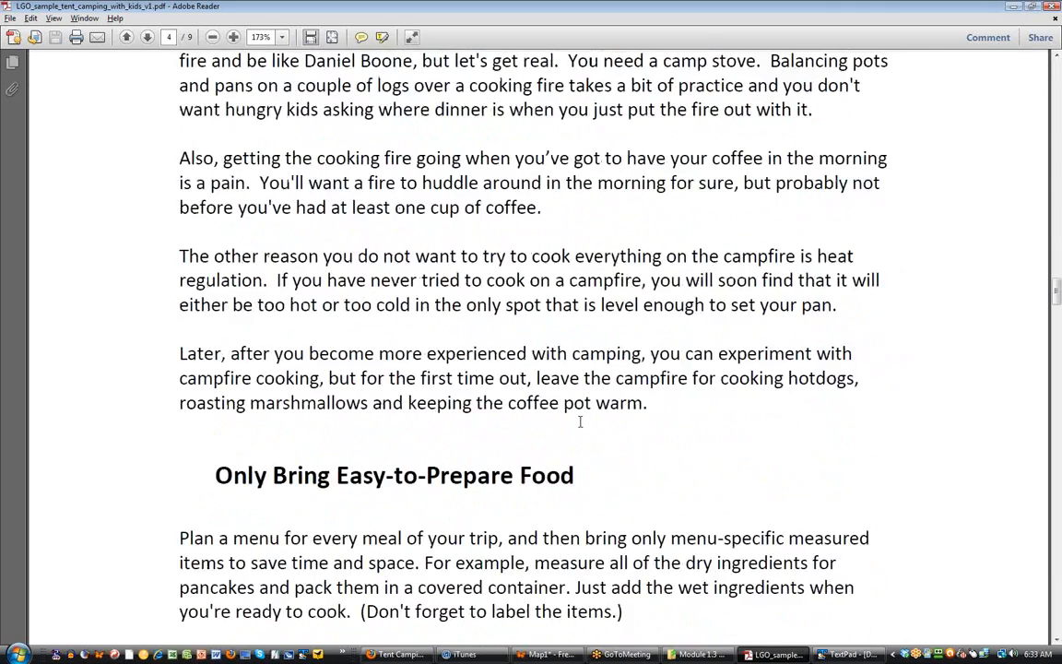
{"action": "scroll", "coordinate": [581, 427], "scroll_direction": "down", "scroll_amount": 10}
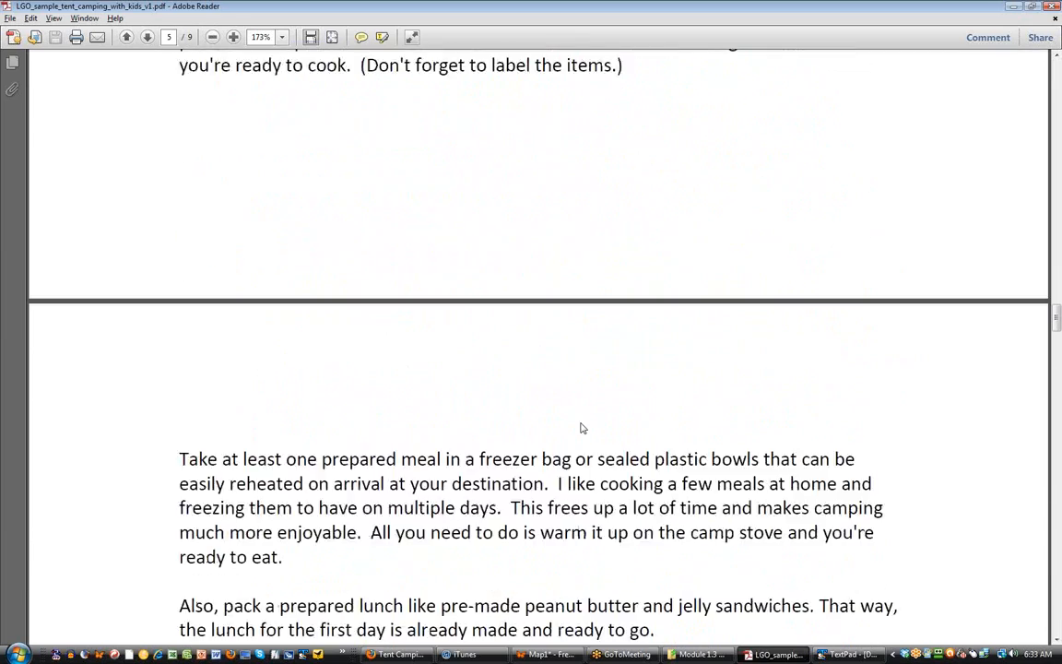
{"action": "scroll", "coordinate": [580, 421], "scroll_direction": "down", "scroll_amount": 8}
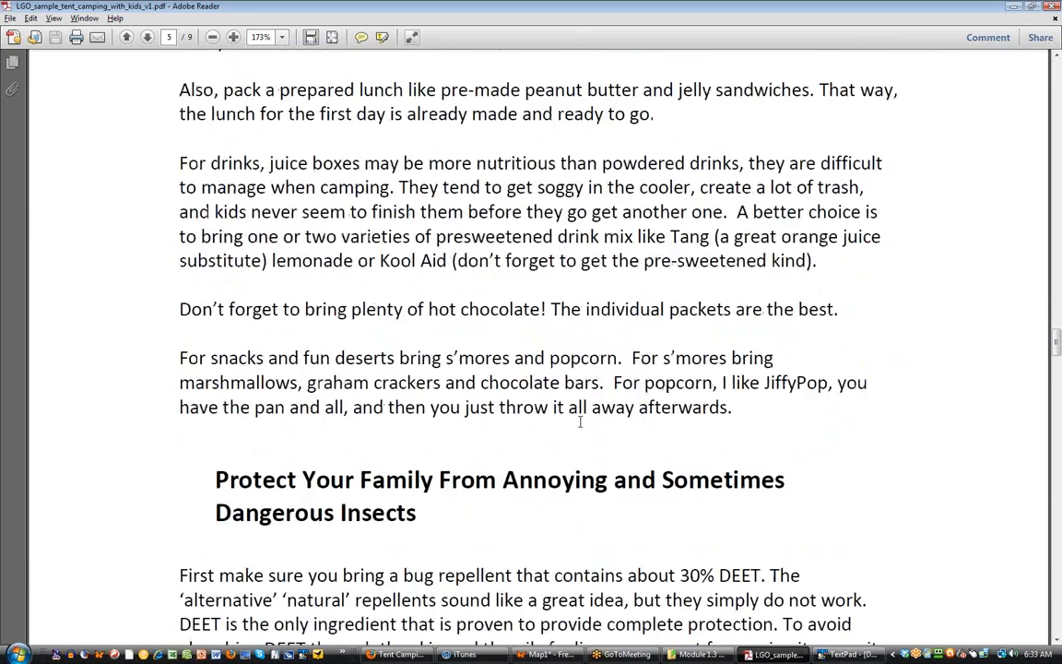
{"action": "scroll", "coordinate": [576, 423], "scroll_direction": "down", "scroll_amount": 5}
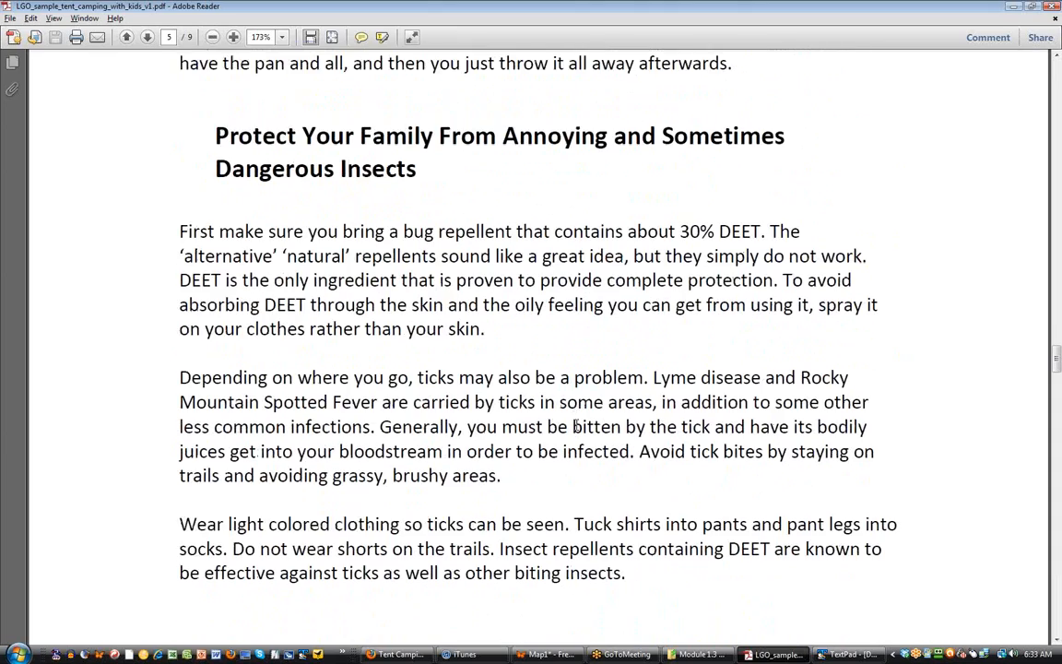
{"action": "scroll", "coordinate": [579, 431], "scroll_direction": "down", "scroll_amount": 20}
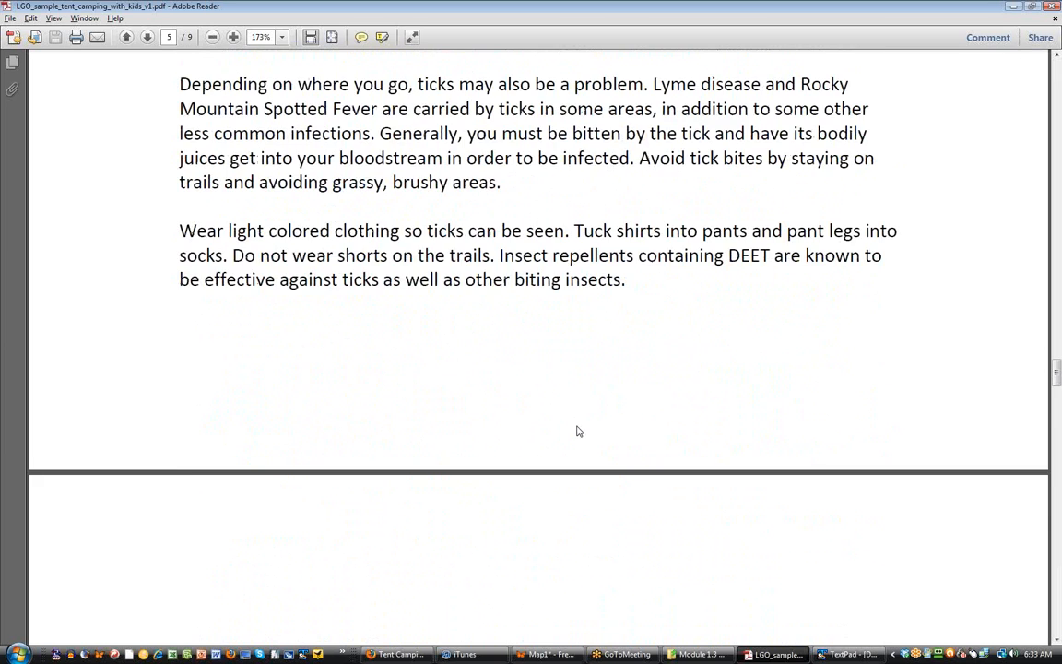
Skim the remaining tips through Keep the Camp and Your Kids Safe, and review the website links under Resources on page 8.
{"action": "scroll", "coordinate": [577, 423], "scroll_direction": "down", "scroll_amount": 11}
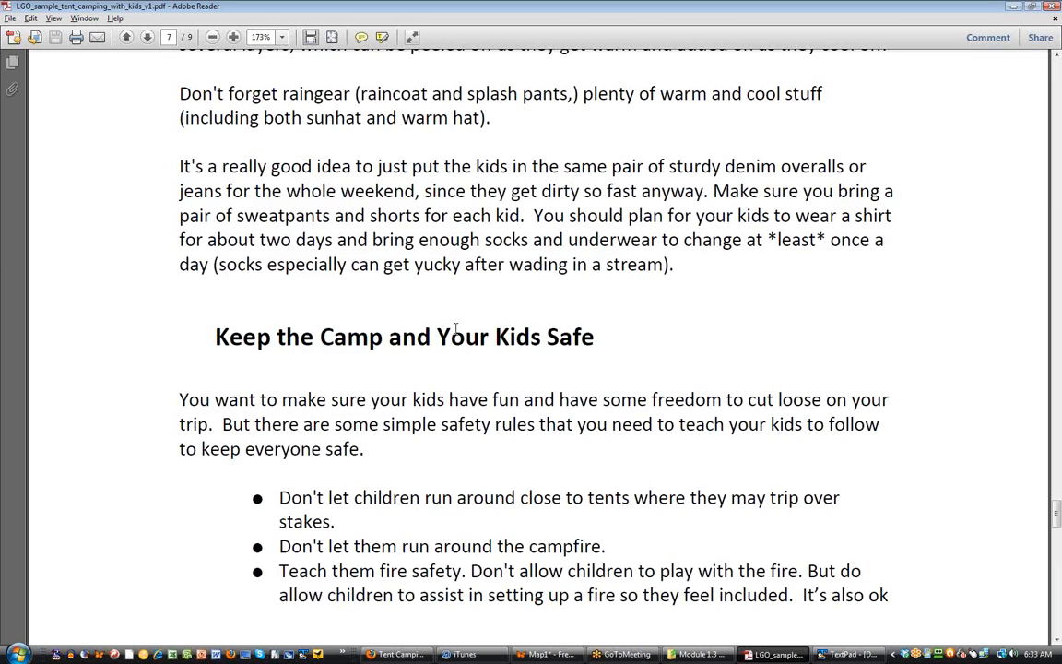
{"action": "scroll", "coordinate": [455, 329], "scroll_direction": "down", "scroll_amount": 16}
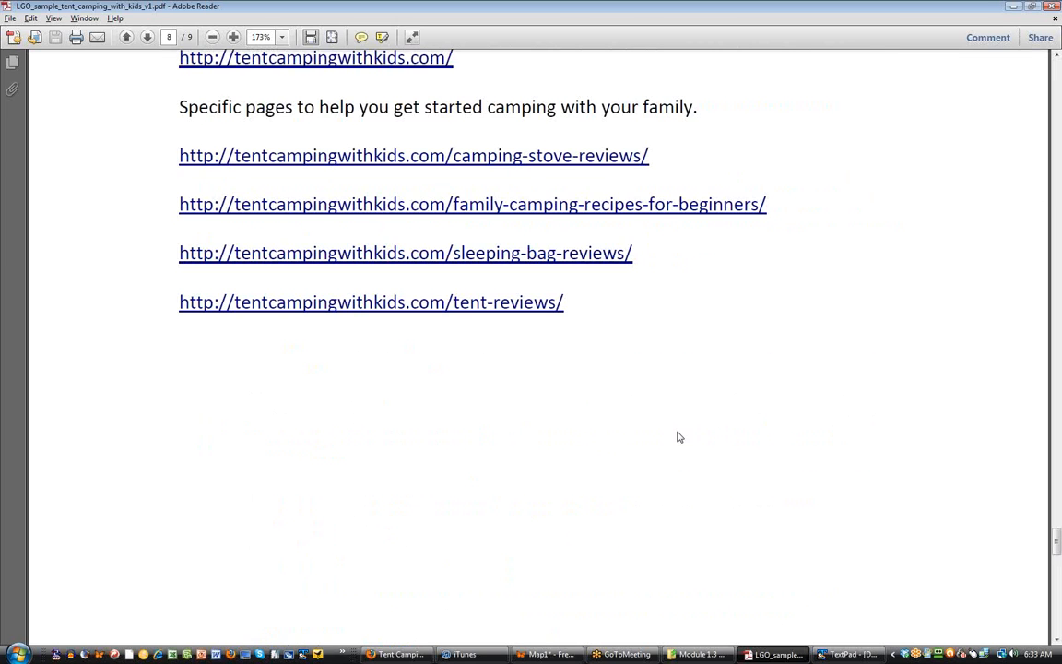
{"action": "scroll", "coordinate": [710, 429], "scroll_direction": "up", "scroll_amount": 4}
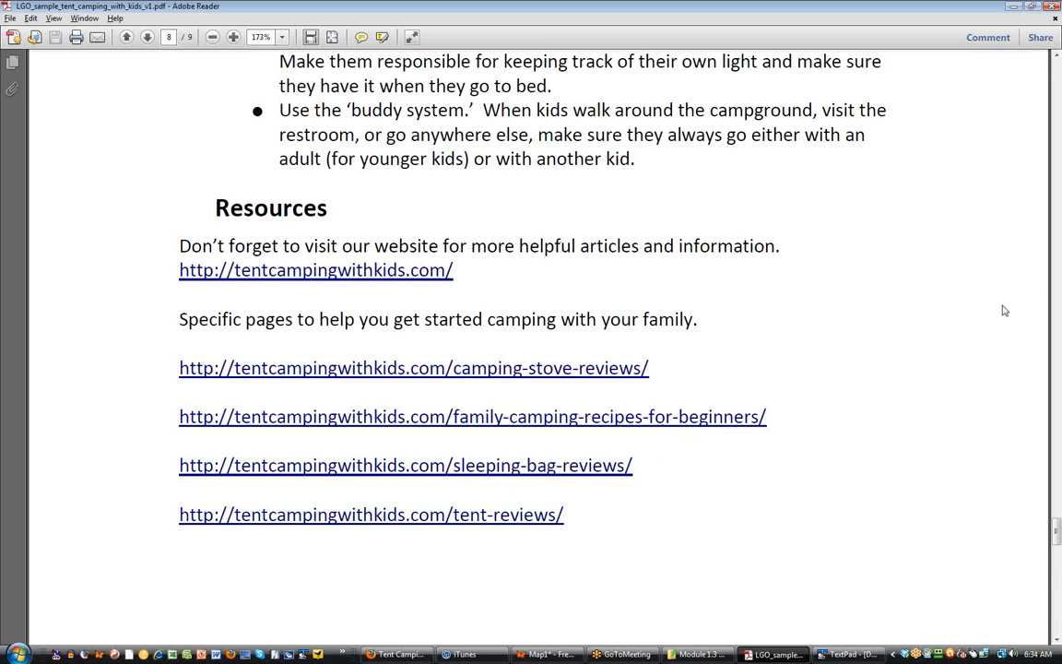
Return through the document to the Tent Camping With Kids title on the first page.
{"action": "scroll", "coordinate": [942, 312], "scroll_direction": "up", "scroll_amount": 20}
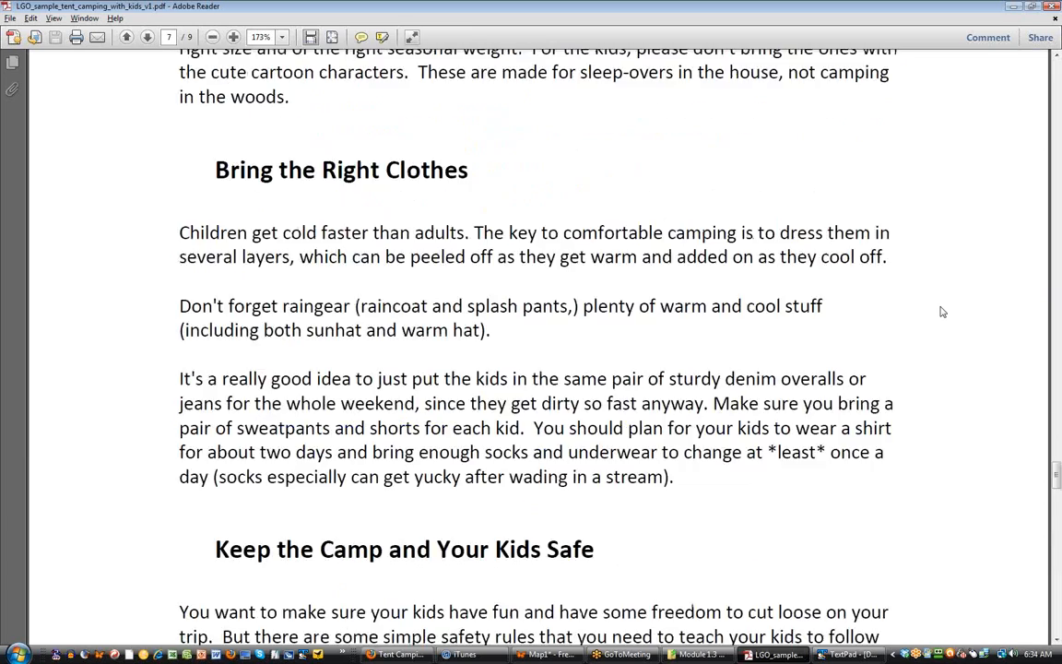
{"action": "scroll", "coordinate": [941, 312], "scroll_direction": "up", "scroll_amount": 20}
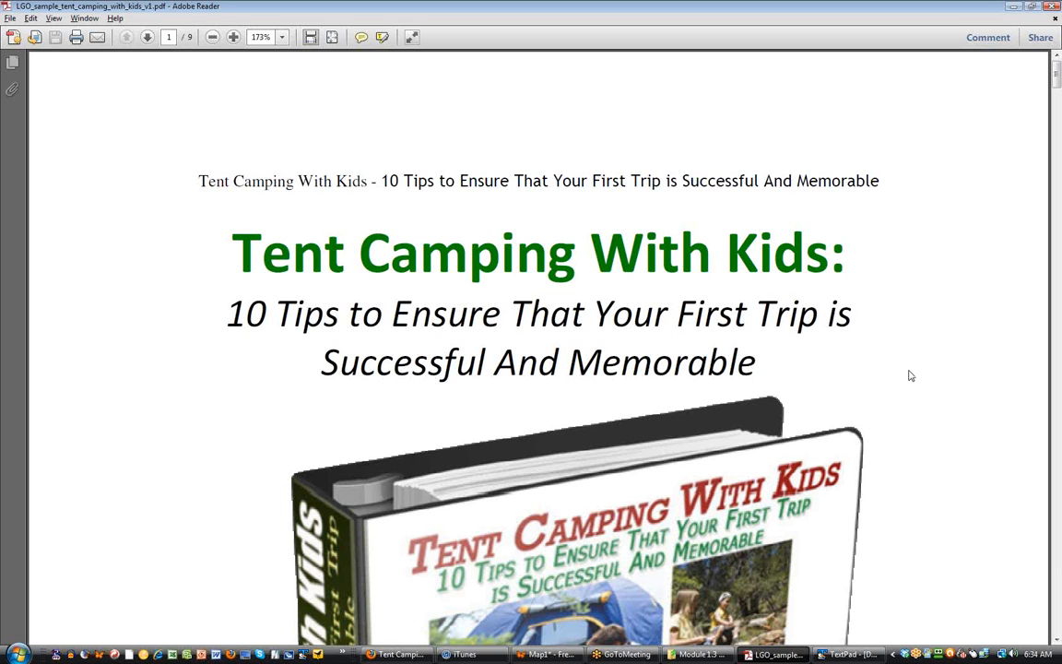
{"action": "left_click", "coordinate": [1035, 120]}
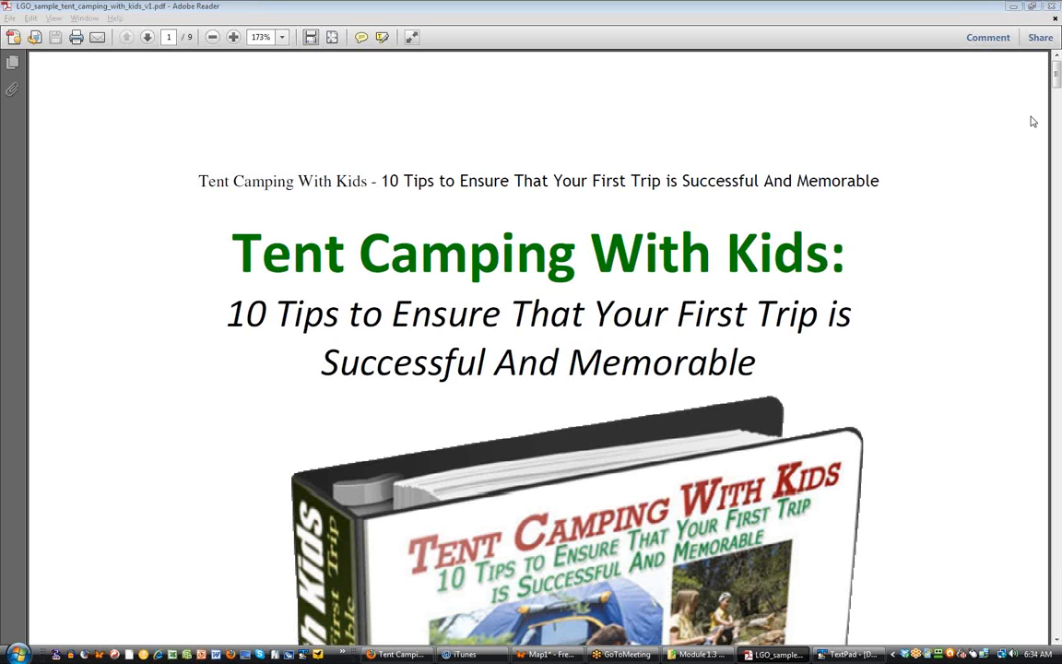